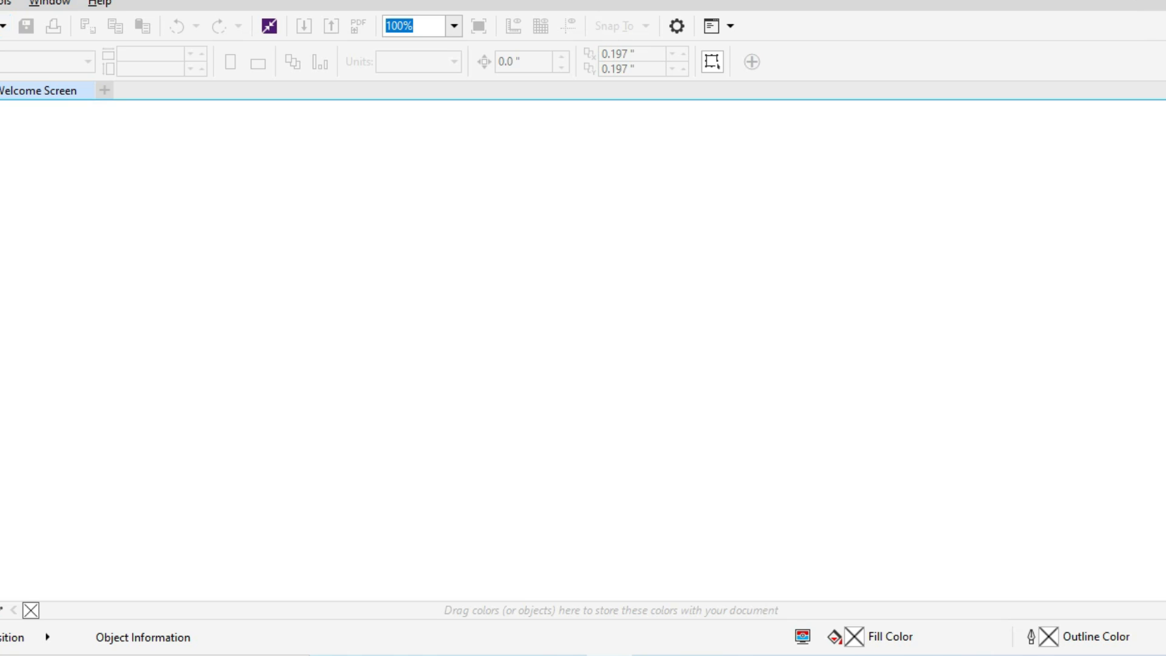
- Start a new document and set its page to landscape, 297 by 210 mm
{"action": "key", "text": "alt+f"}
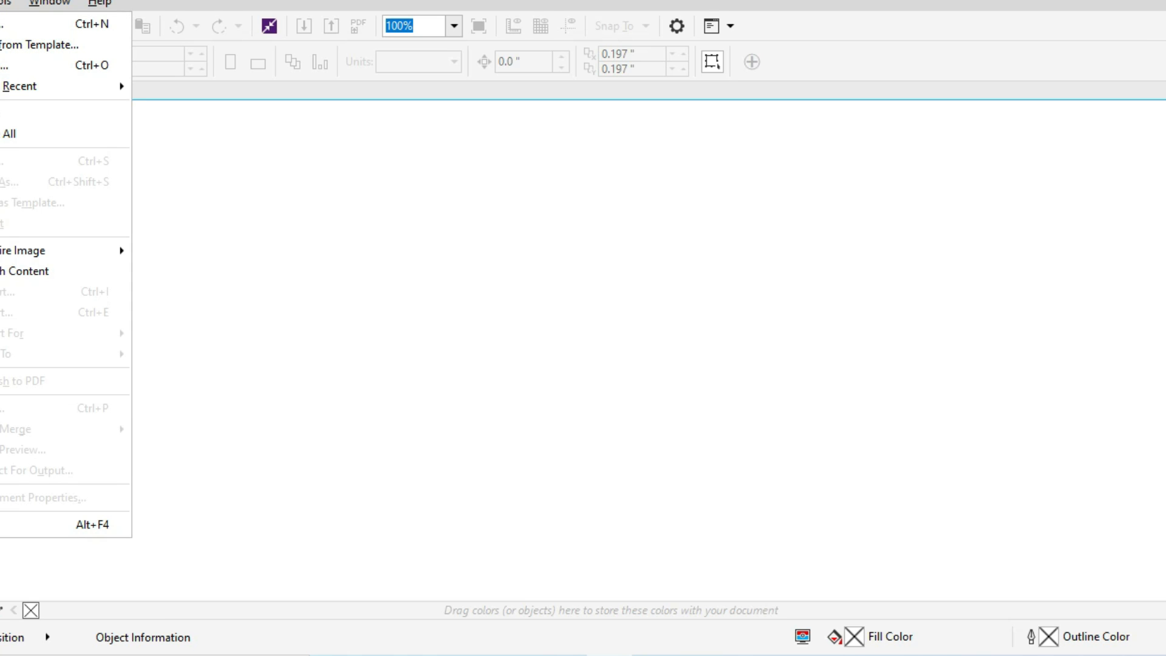
{"action": "key", "text": "Escape"}
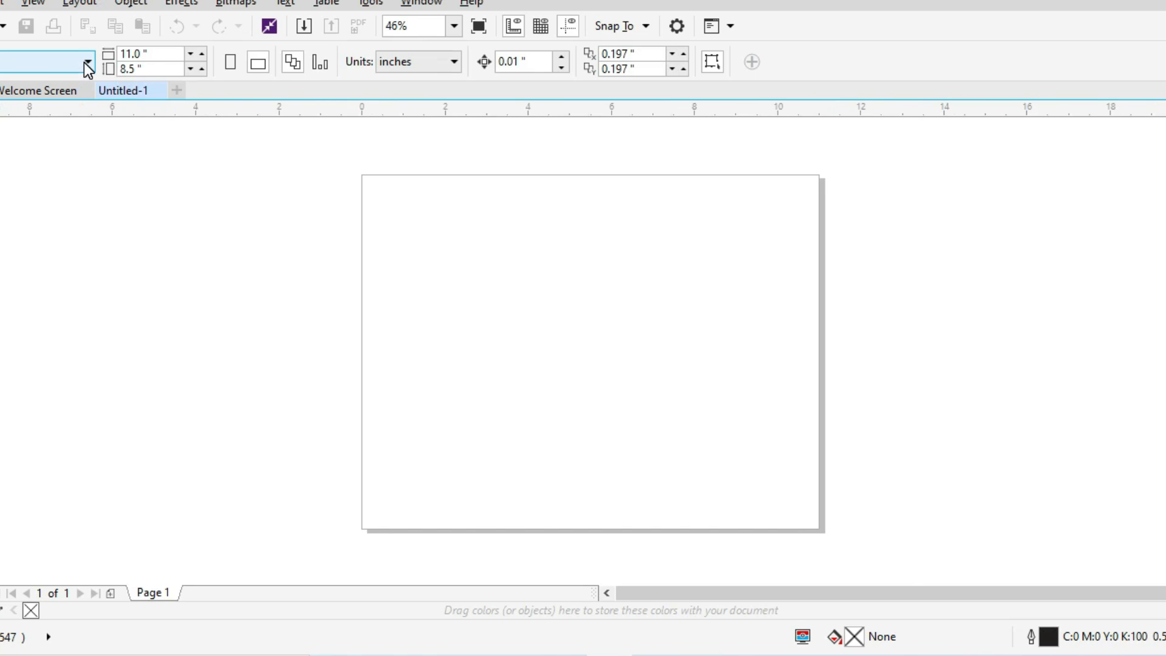
{"action": "left_click", "coordinate": [85, 62]}
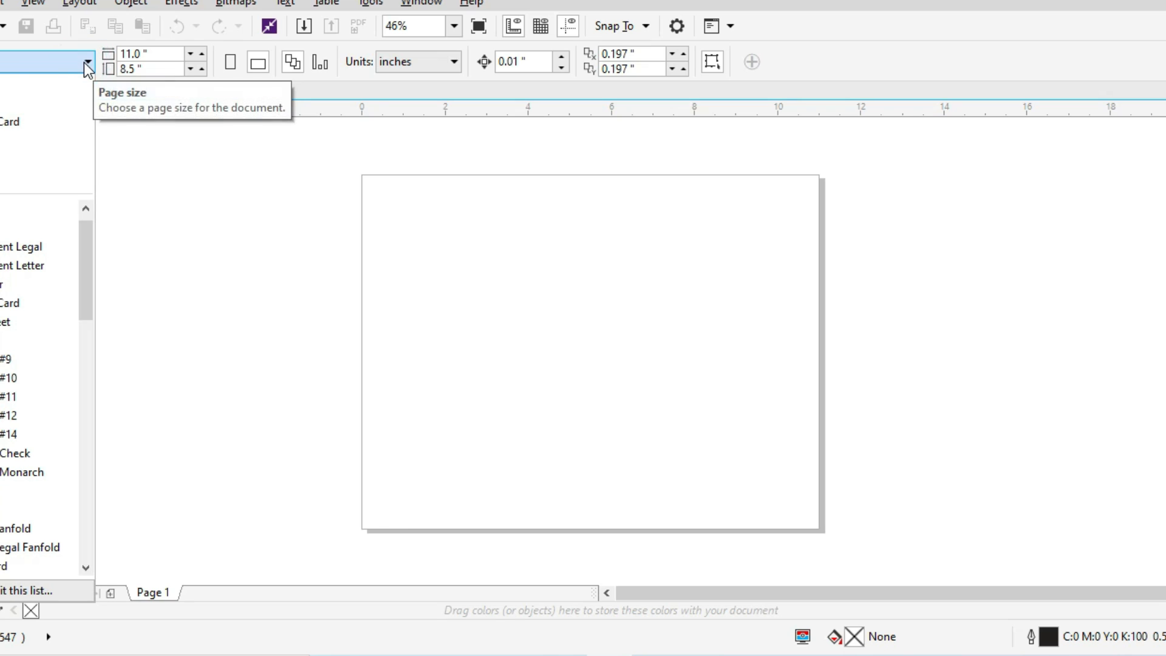
{"action": "left_click", "coordinate": [20, 108]}
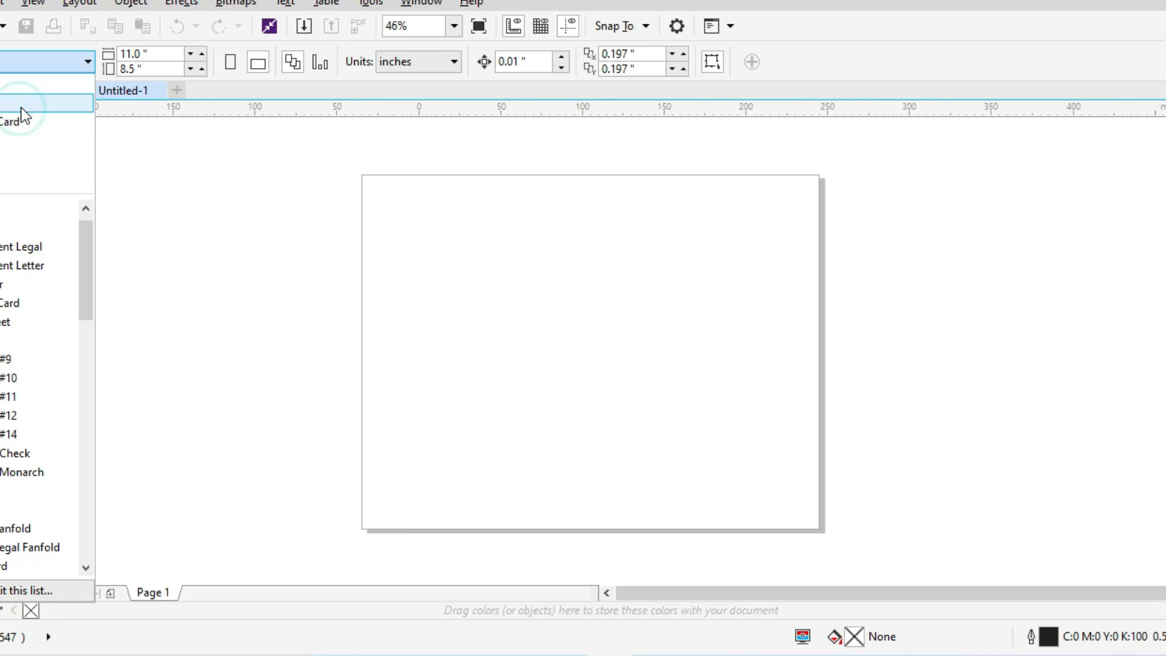
{"action": "left_click", "coordinate": [257, 63]}
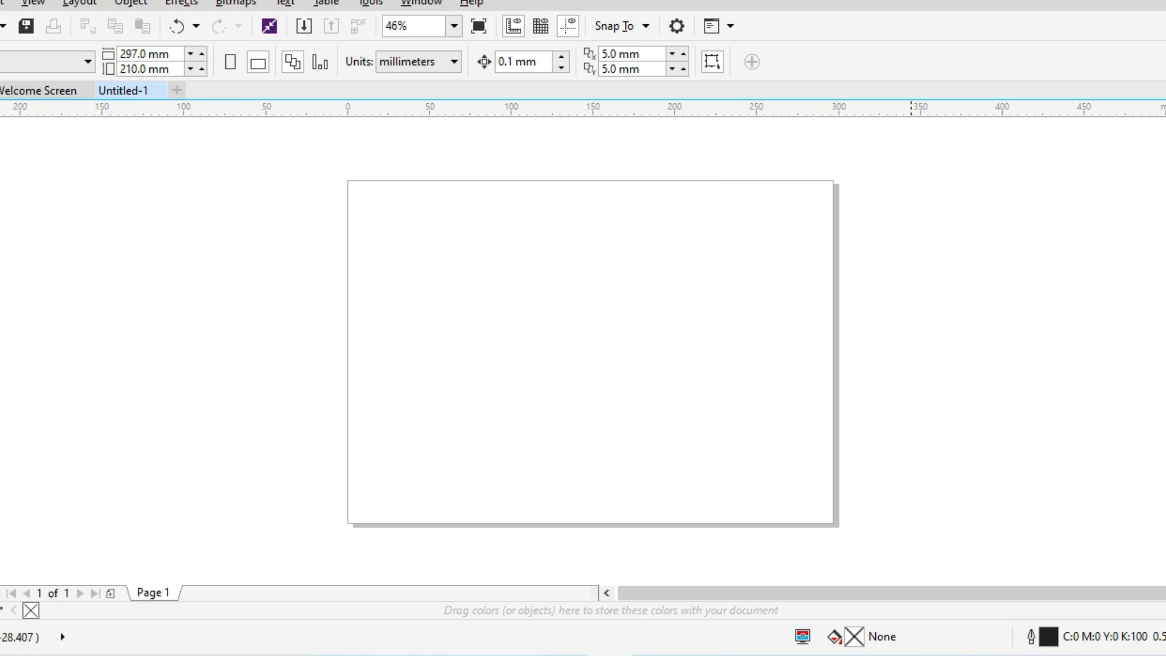
{"action": "left_click", "coordinate": [1016, 655]}
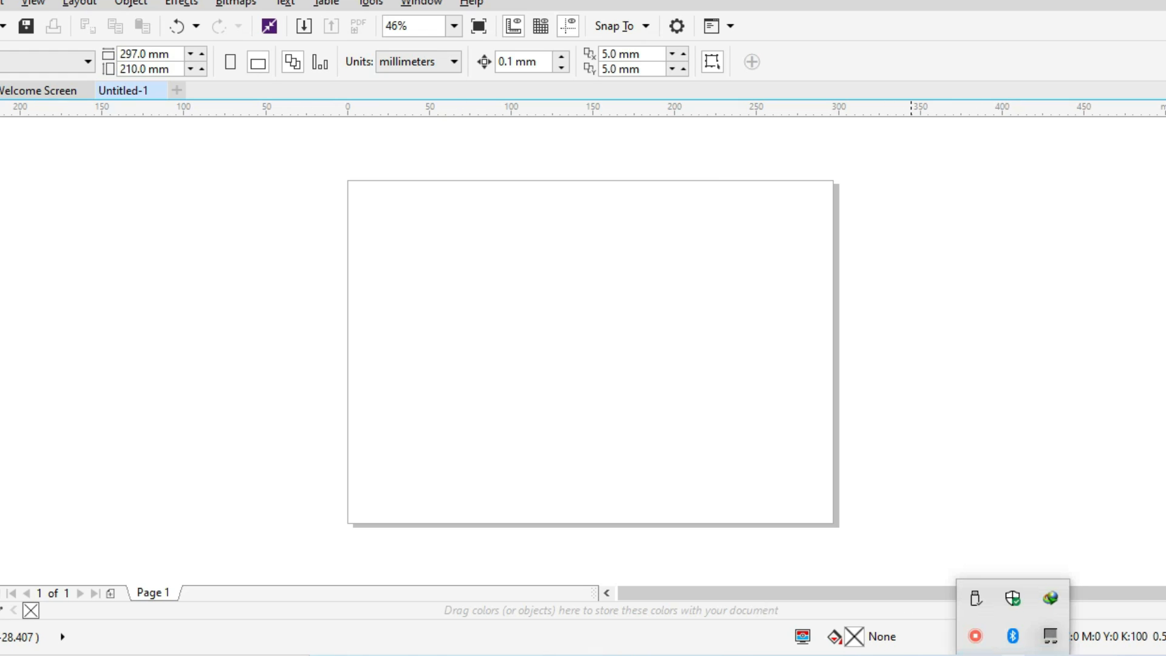
{"action": "right_click", "coordinate": [977, 638]}
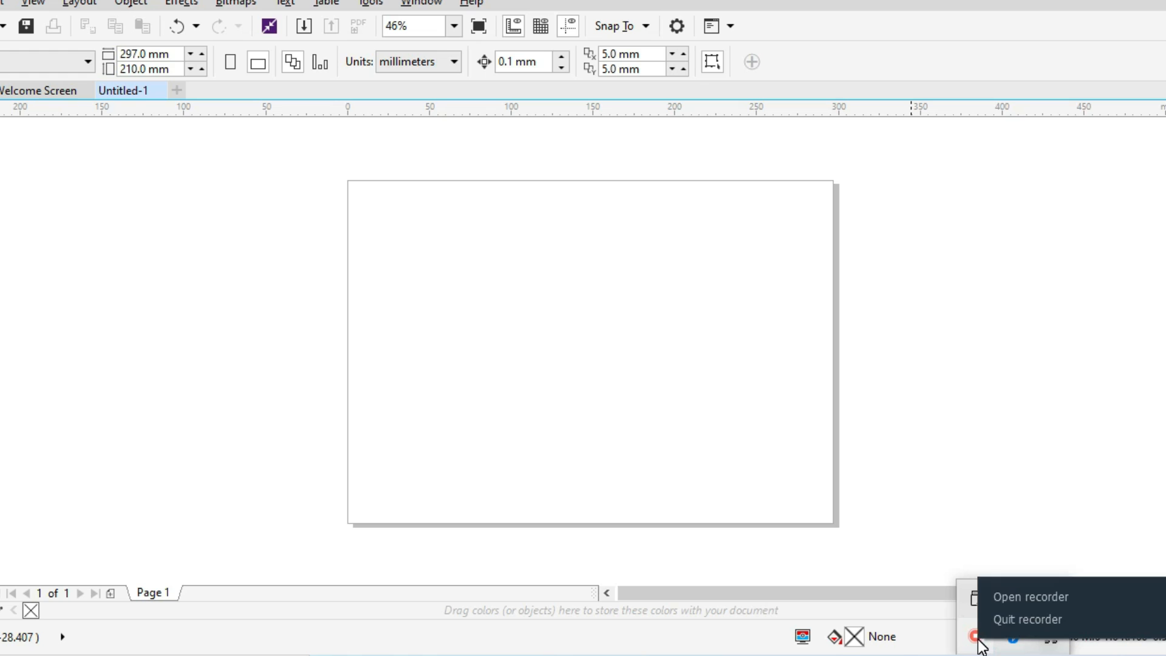
{"action": "left_click", "coordinate": [1026, 596]}
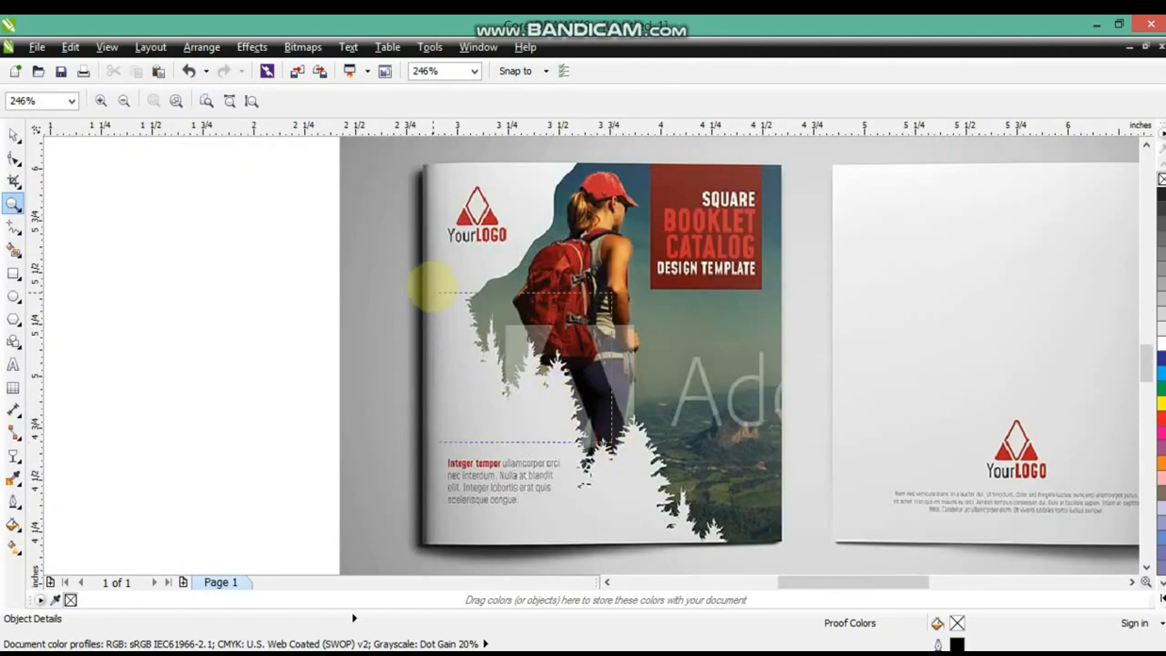
- Examine the front cover and the back cover's logo and text in the booklet reference image
{"action": "left_click_drag", "start_coordinate": [432, 286], "coordinate": [618, 154]}
{"action": "right_click", "coordinate": [429, 276]}
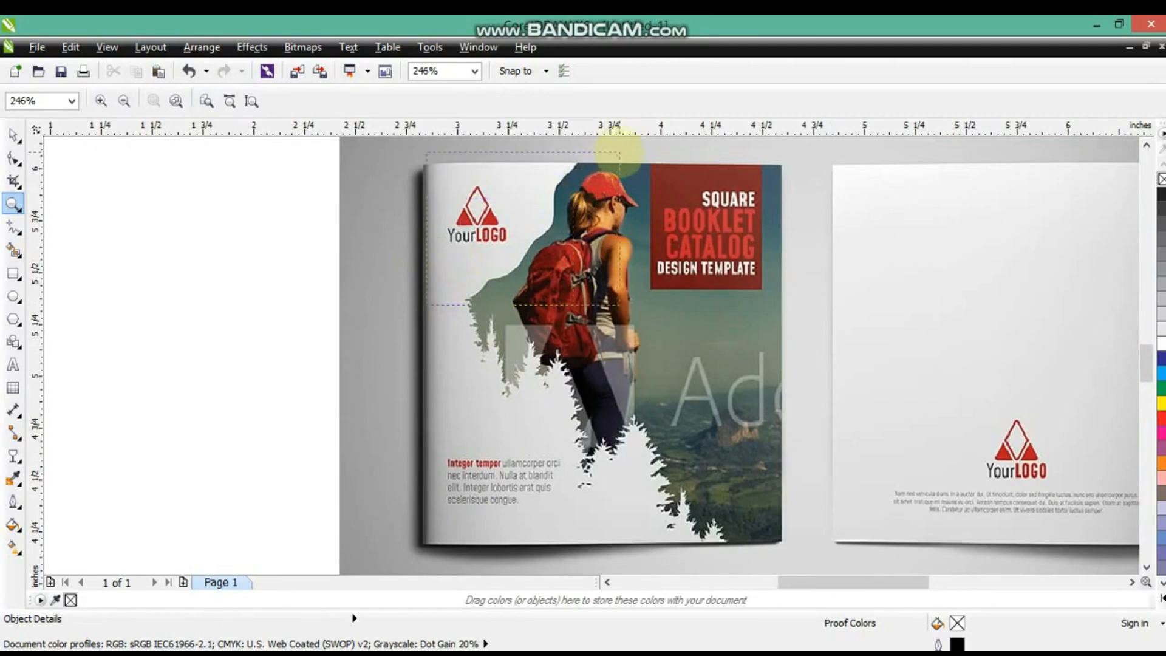
{"action": "right_click", "coordinate": [617, 161]}
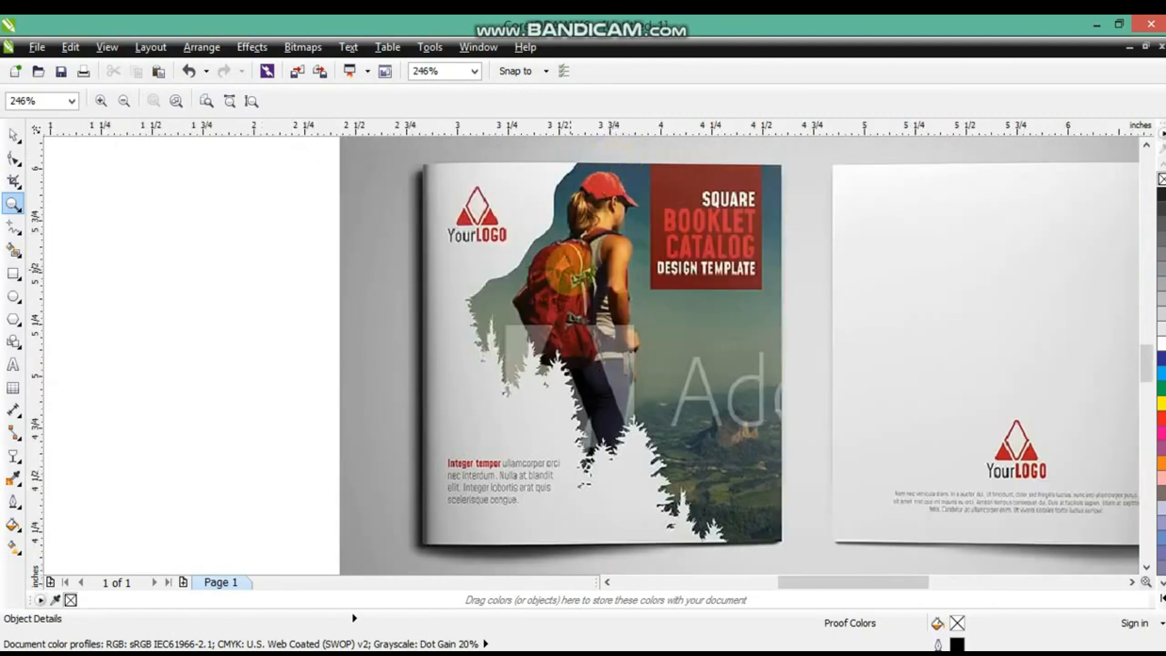
{"action": "right_click", "coordinate": [568, 267]}
{"action": "left_click_drag", "start_coordinate": [645, 404], "coordinate": [796, 496]}
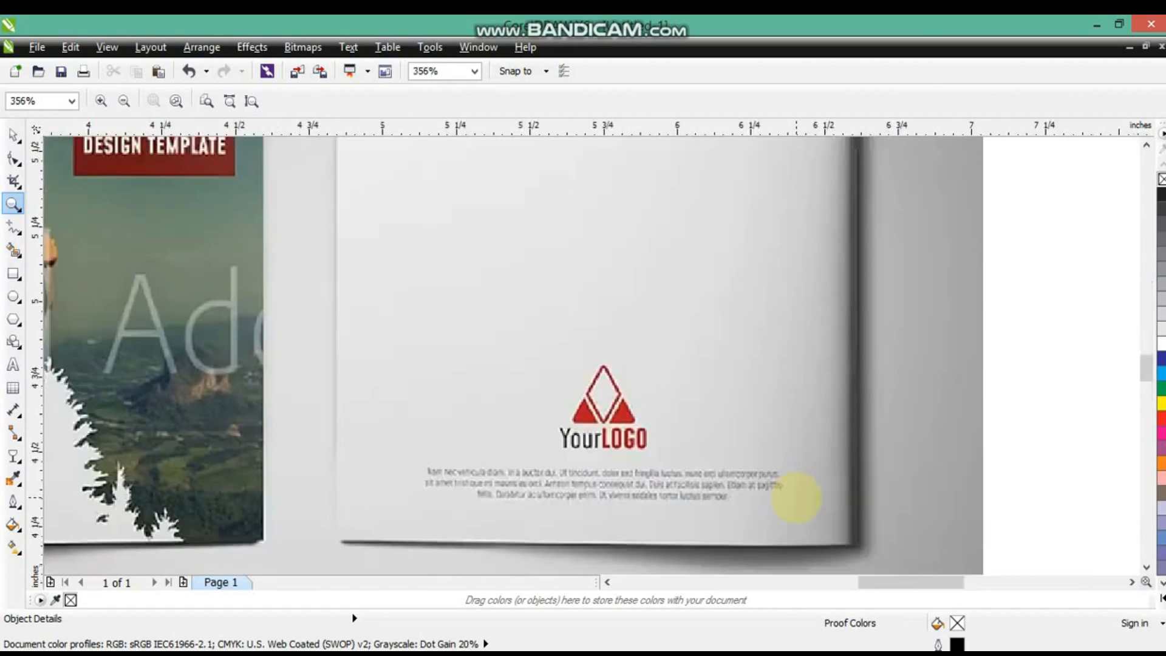
{"action": "right_click", "coordinate": [700, 394]}
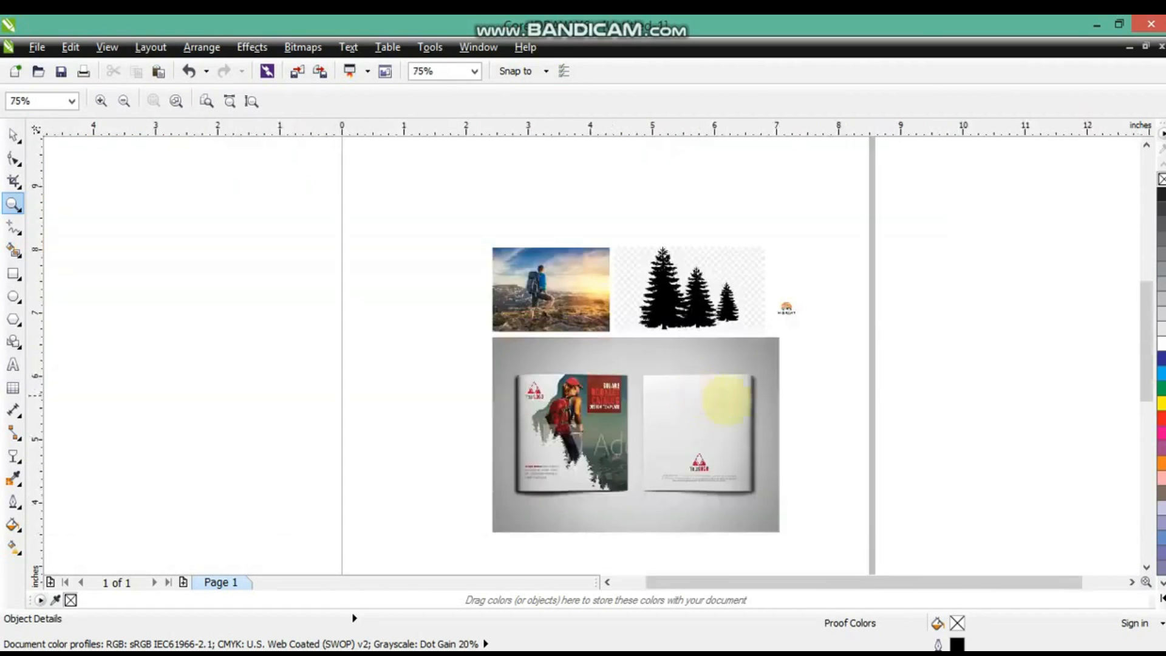
- Draw a square about 3.36 inches wide in the empty area left of the booklet reference image
{"action": "left_click", "coordinate": [13, 134]}
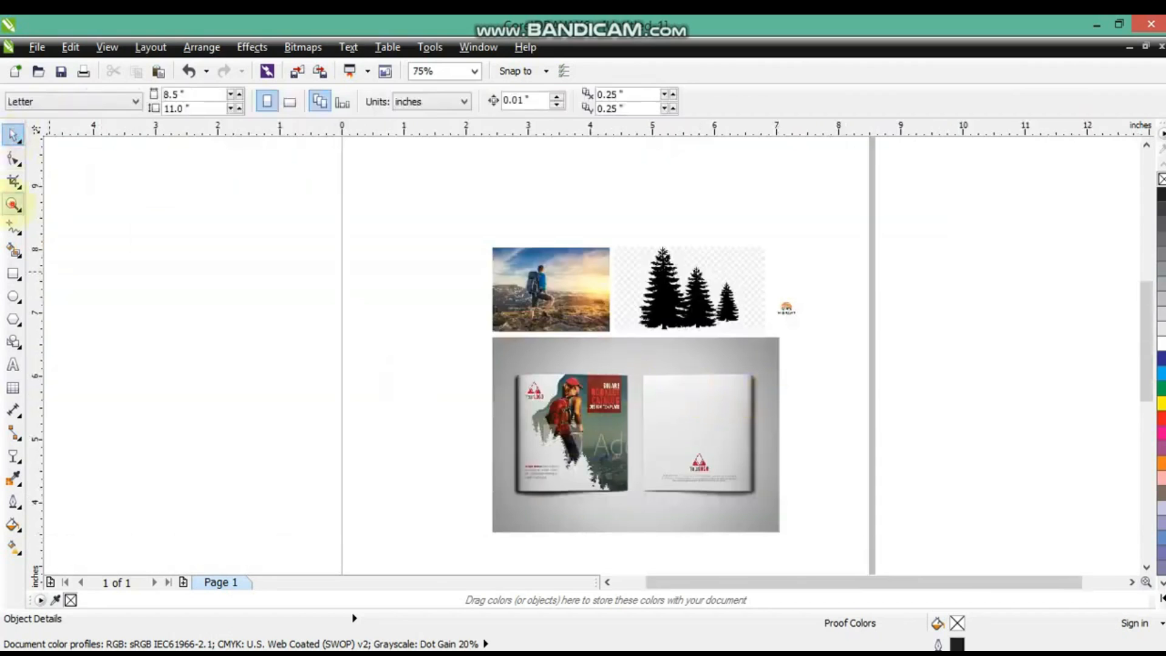
{"action": "left_click", "coordinate": [13, 204]}
{"action": "left_click_drag", "start_coordinate": [99, 315], "coordinate": [711, 523]}
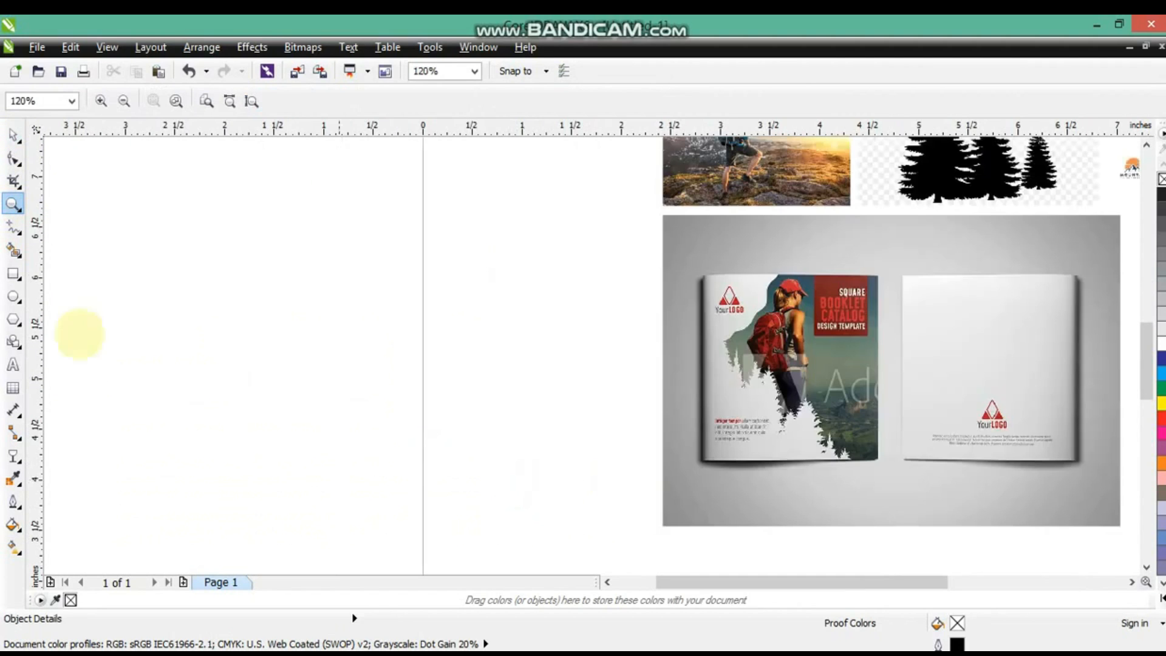
{"action": "left_click", "coordinate": [13, 273]}
{"action": "left_click_drag", "start_coordinate": [255, 215], "coordinate": [587, 554]}
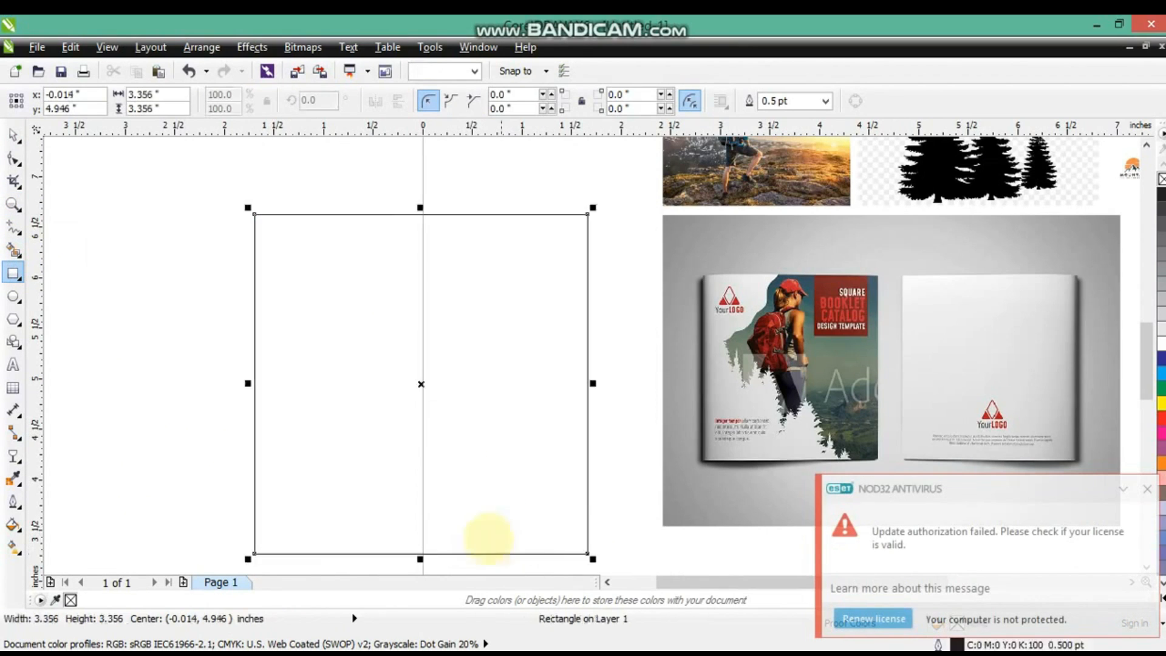
- Enlarge the square and set its width and height to 6.5 inches
{"action": "key", "text": "space"}
{"action": "scroll", "coordinate": [286, 300], "scroll_direction": "down", "scroll_amount": 2}
{"action": "left_click_drag", "start_coordinate": [172, 206], "coordinate": [126, 162]}
{"action": "left_click", "coordinate": [160, 94]}
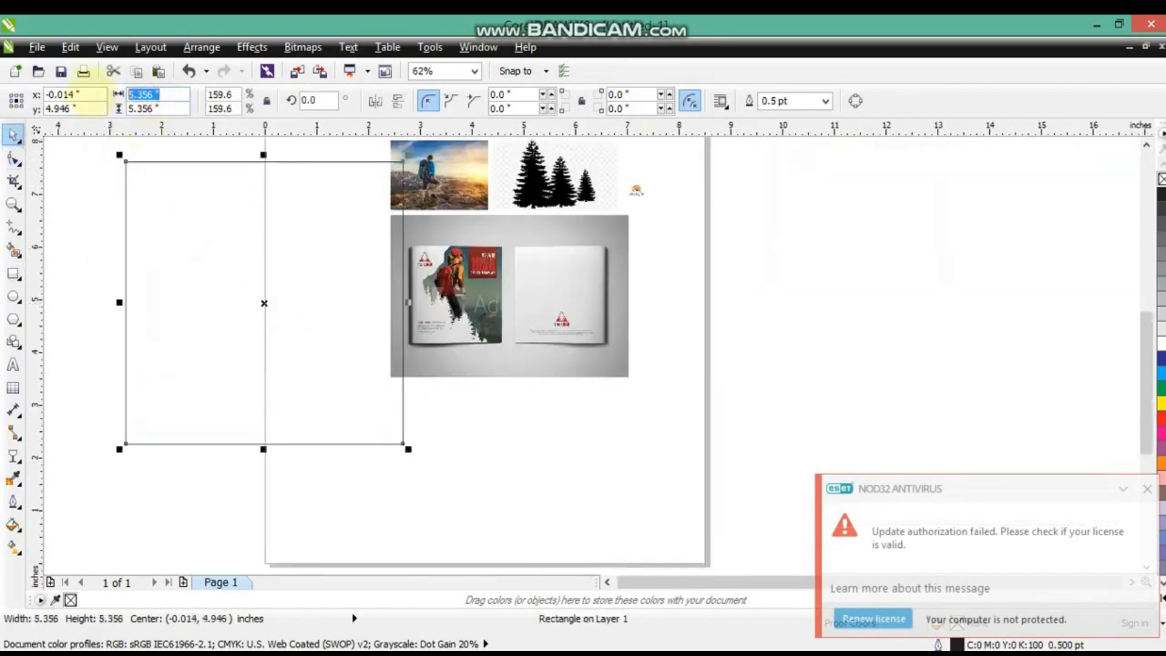
{"action": "type", "text": "6.5"}
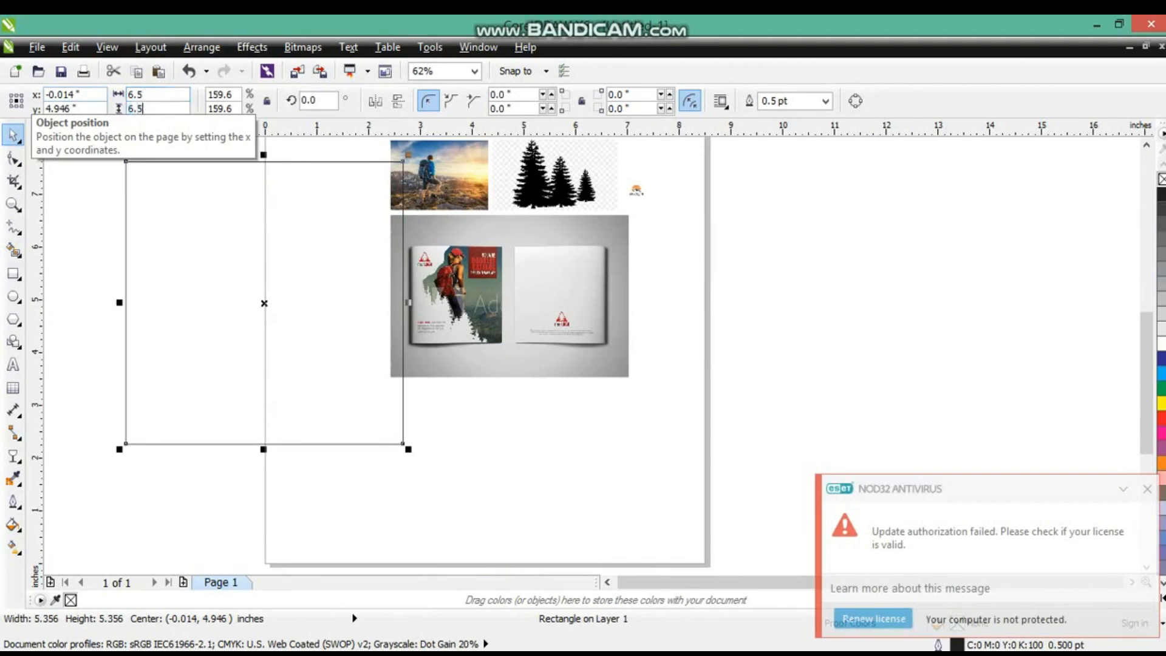
{"action": "key", "text": "Return"}
- Enlarge the four reference images together and move them up beside the square, making the booklet image about 13.2 inches wide
{"action": "scroll", "coordinate": [448, 307], "scroll_direction": "down", "scroll_amount": 1}
{"action": "left_click_drag", "start_coordinate": [597, 374], "coordinate": [330, 164]}
{"action": "left_click_drag", "start_coordinate": [485, 312], "coordinate": [521, 338]}
{"action": "left_click_drag", "start_coordinate": [525, 340], "coordinate": [299, 175]}
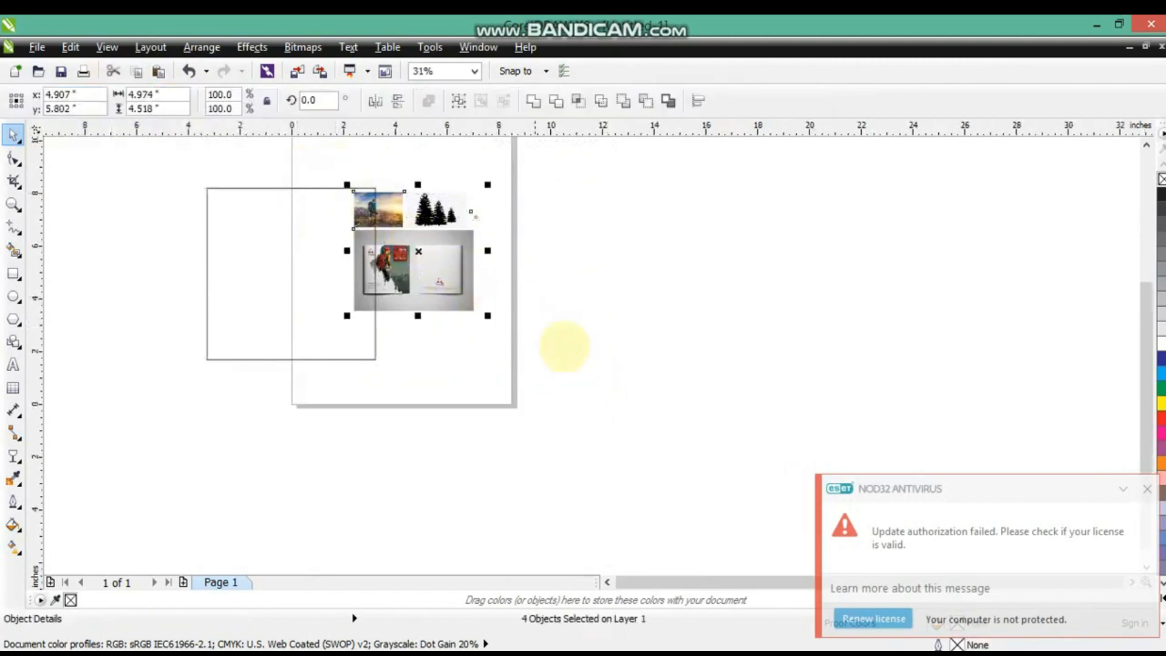
{"action": "left_click_drag", "start_coordinate": [487, 315], "coordinate": [767, 538]}
{"action": "left_click_drag", "start_coordinate": [469, 416], "coordinate": [507, 249]}
{"action": "left_click", "coordinate": [394, 423]}
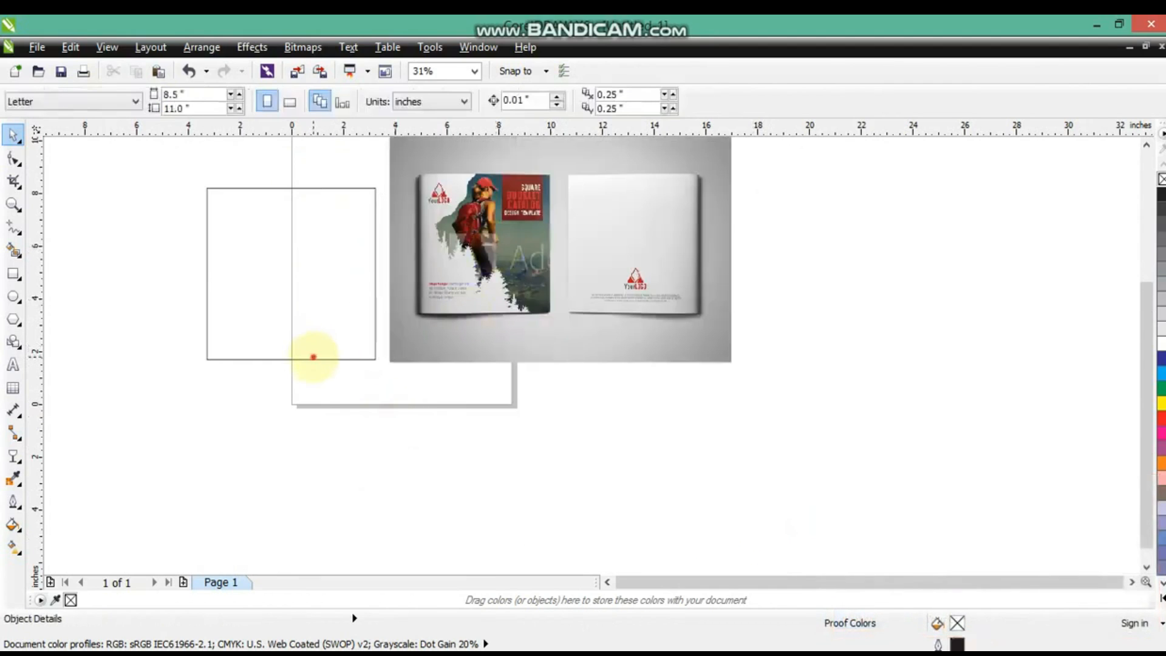
- Fill the square with white and mirror a copy of it against its left edge
{"action": "left_click", "coordinate": [314, 357]}
{"action": "left_click", "coordinate": [1162, 344]}
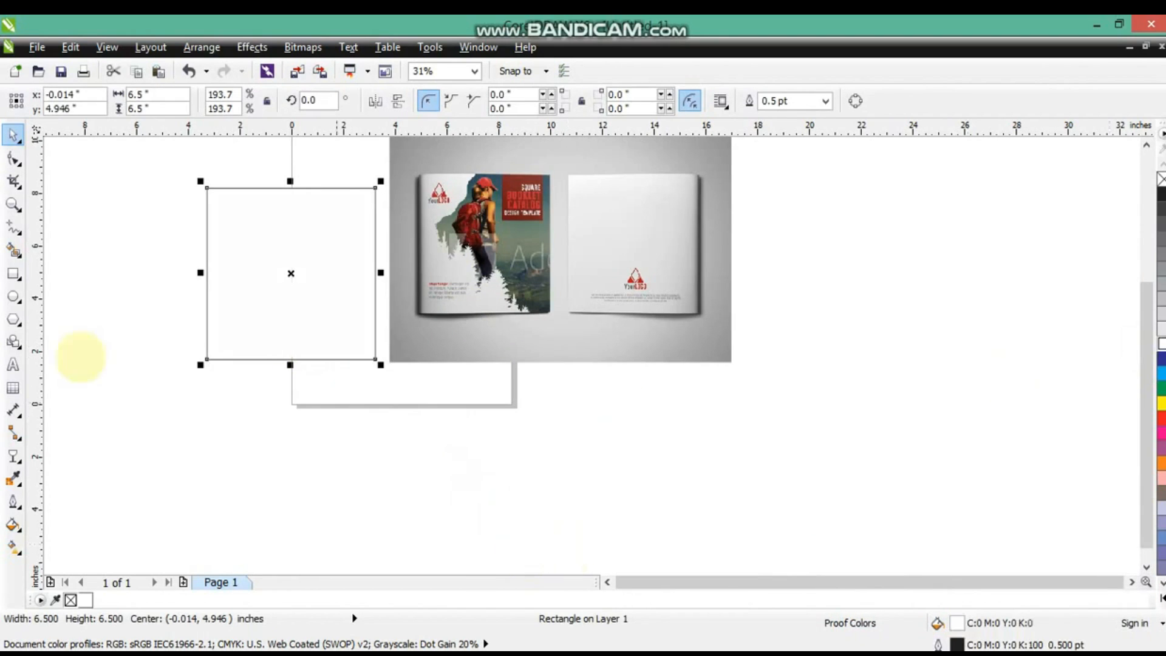
{"action": "left_click_drag", "start_coordinate": [381, 273], "coordinate": [117, 273]}
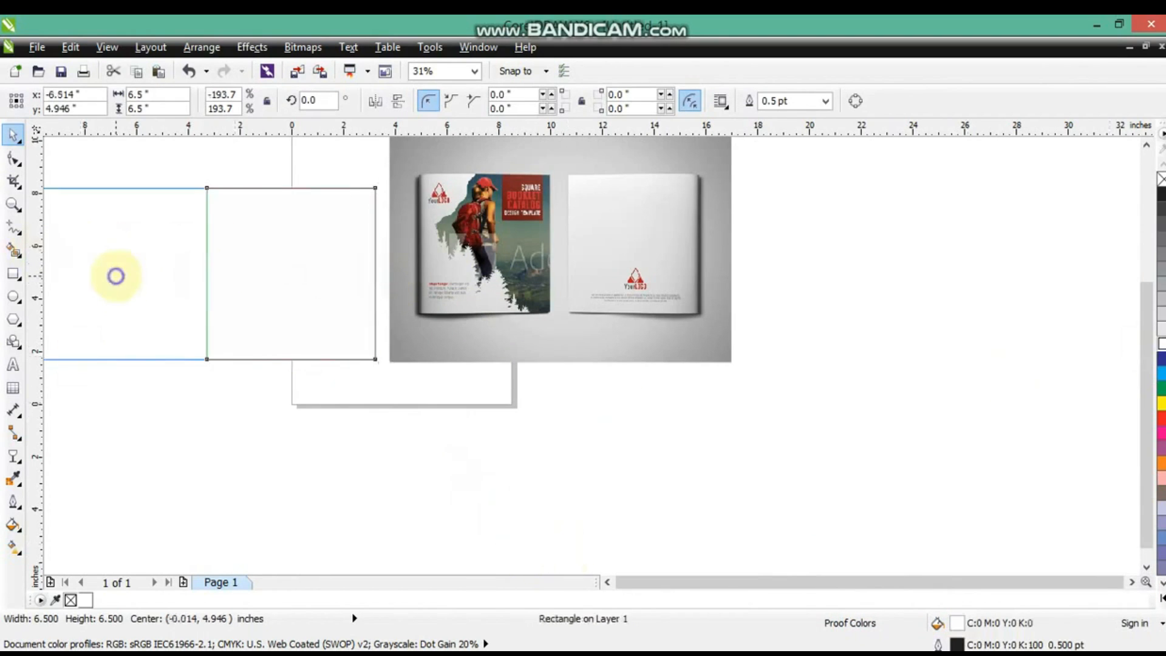
- Move both squares together below the booklet reference image
{"action": "left_click", "coordinate": [267, 279], "text": "shift"}
{"action": "left_click_drag", "start_coordinate": [252, 281], "coordinate": [651, 438]}
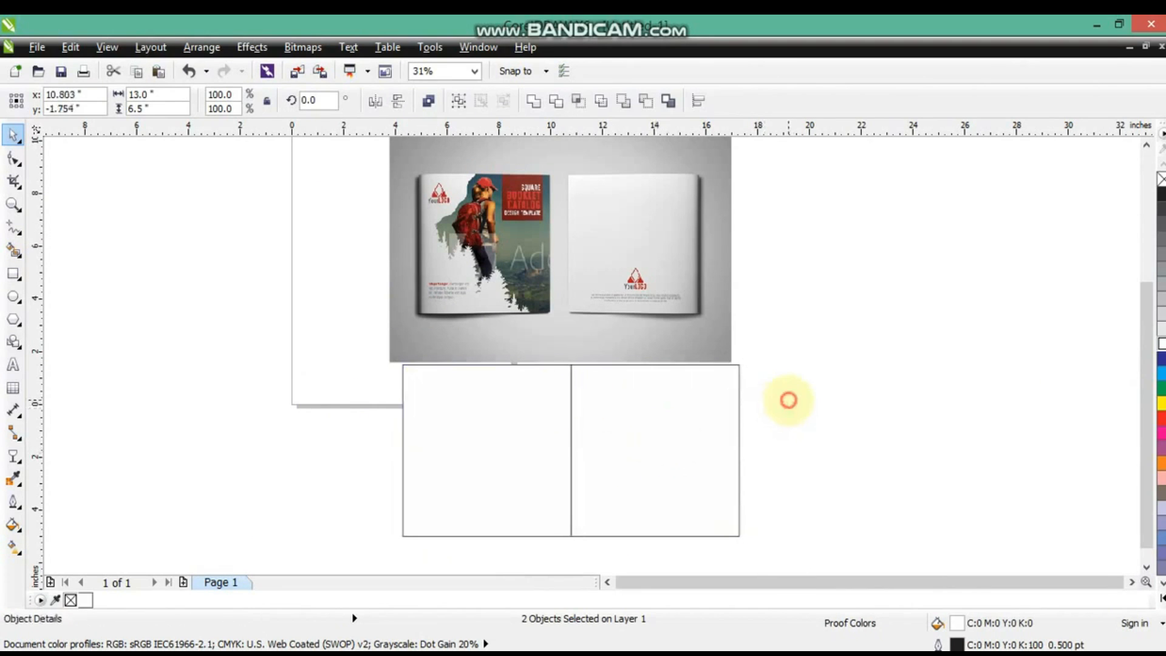
{"action": "left_click", "coordinate": [788, 401]}
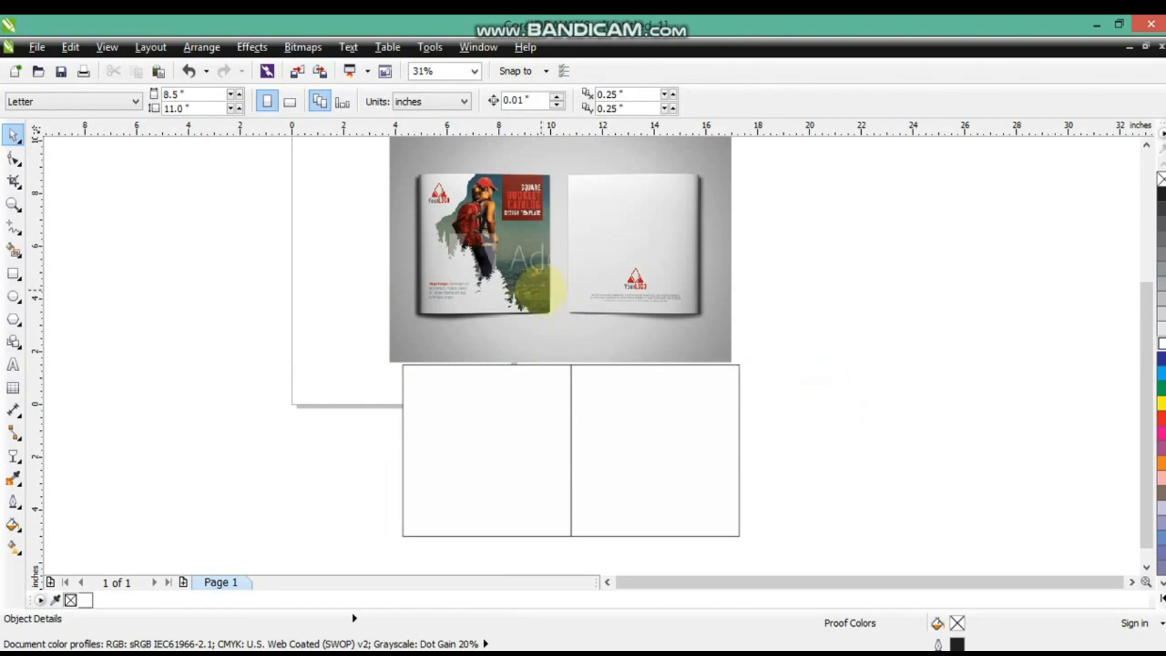
- Move the pair of squares to the left of the booklet reference image
{"action": "left_click", "coordinate": [475, 274]}
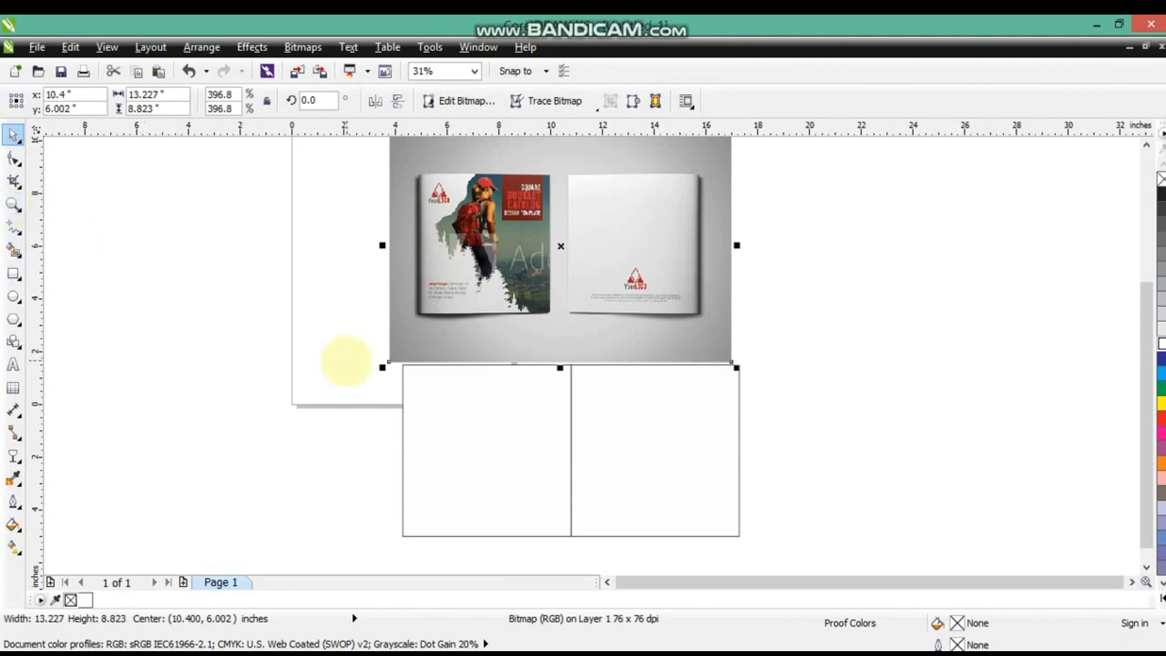
{"action": "left_click_drag", "start_coordinate": [346, 360], "coordinate": [784, 547]}
{"action": "left_click_drag", "start_coordinate": [571, 450], "coordinate": [215, 247]}
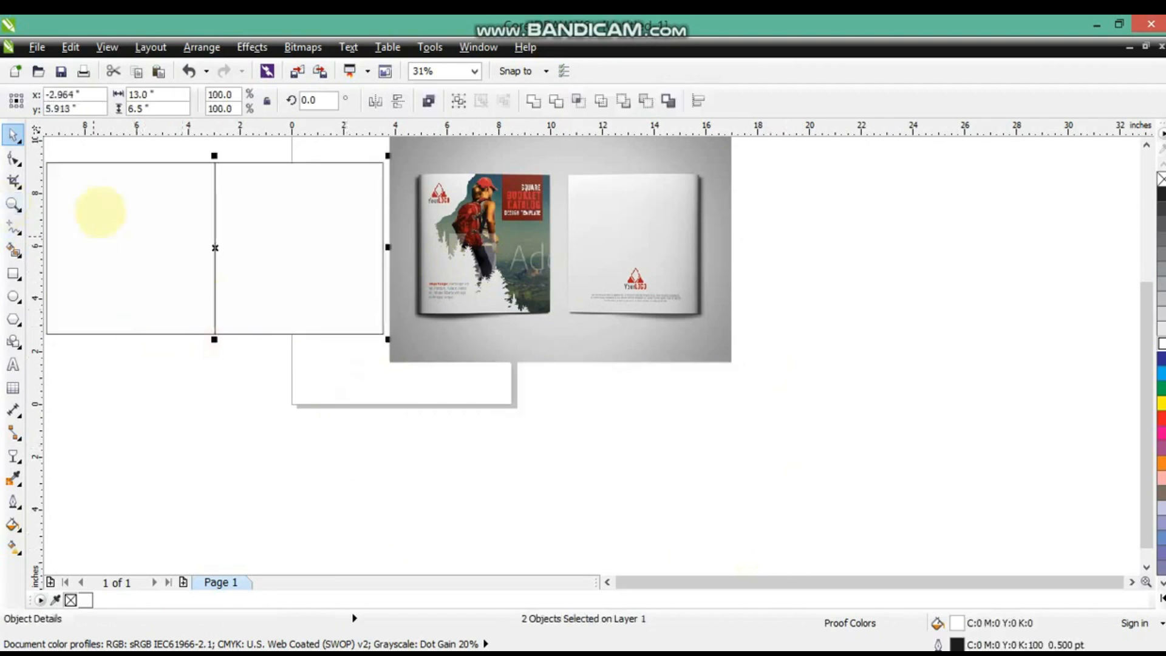
{"action": "left_click", "coordinate": [91, 159]}
- Start a straight-segment outline above the right square's top edge and run it diagonally down toward the square's left side
{"action": "left_click", "coordinate": [13, 204]}
{"action": "left_click_drag", "start_coordinate": [160, 156], "coordinate": [577, 351]}
{"action": "left_click", "coordinate": [13, 135]}
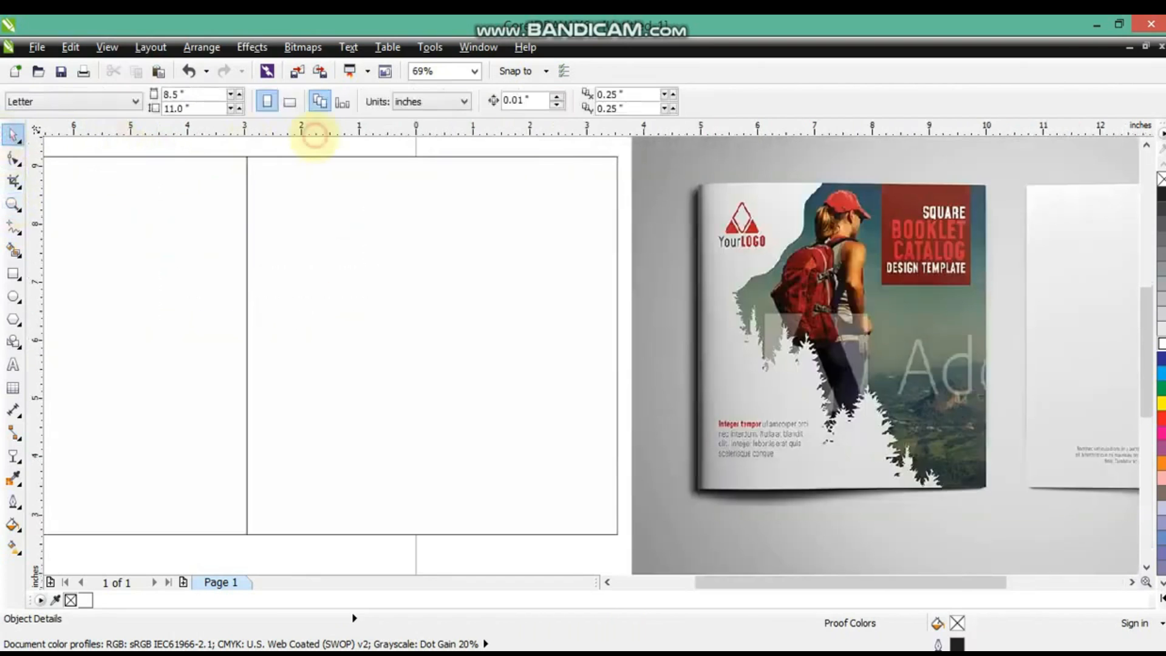
{"action": "left_click", "coordinate": [13, 227]}
{"action": "left_click", "coordinate": [424, 149]}
{"action": "left_click", "coordinate": [386, 199]}
{"action": "left_click", "coordinate": [353, 237]}
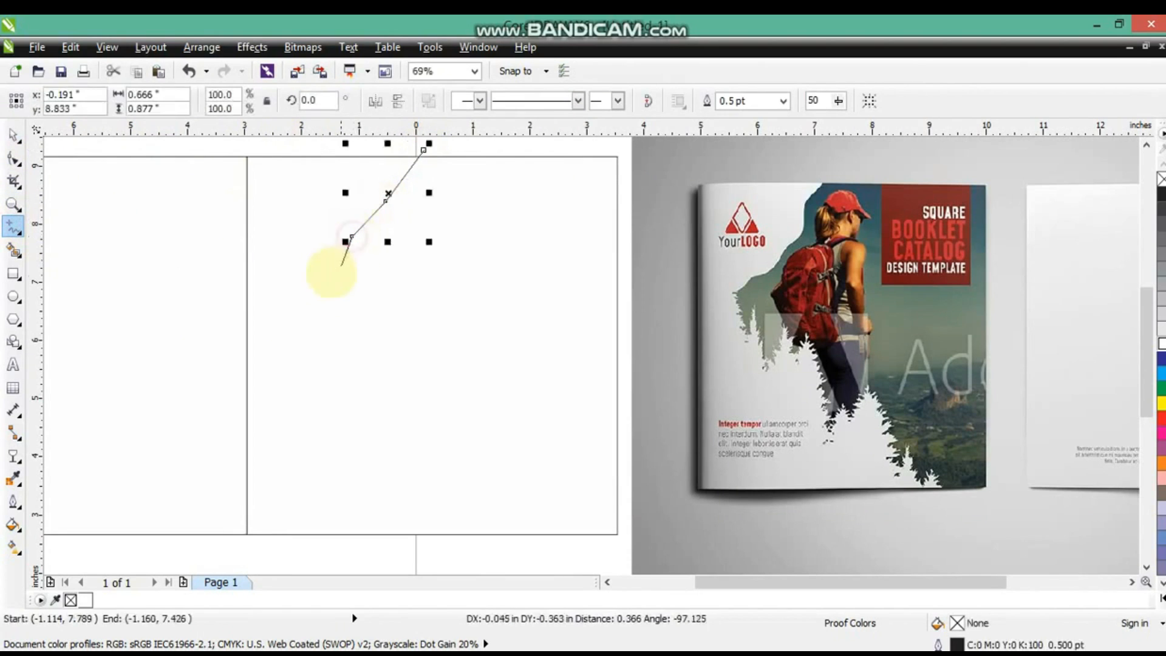
{"action": "left_click", "coordinate": [315, 281]}
{"action": "left_click", "coordinate": [284, 321]}
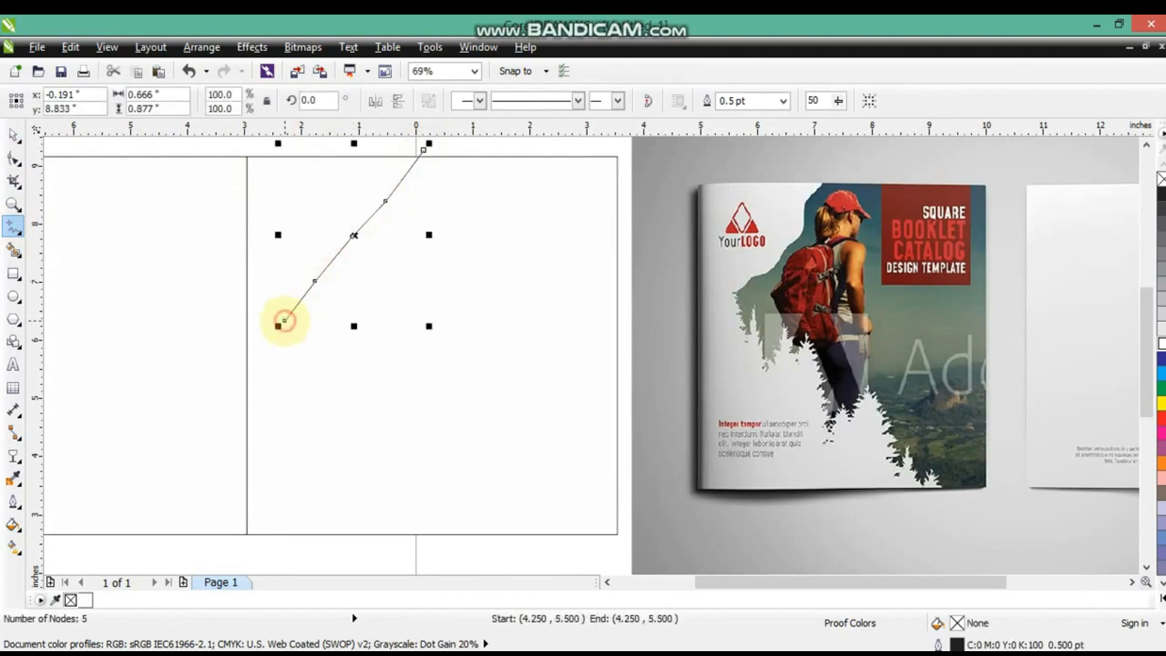
- Continue the outline down and past the right square's bottom edge, closing it around the left side, about 5.66 by 6.85 inches overall
{"action": "left_click", "coordinate": [302, 481]}
{"action": "left_click", "coordinate": [384, 502]}
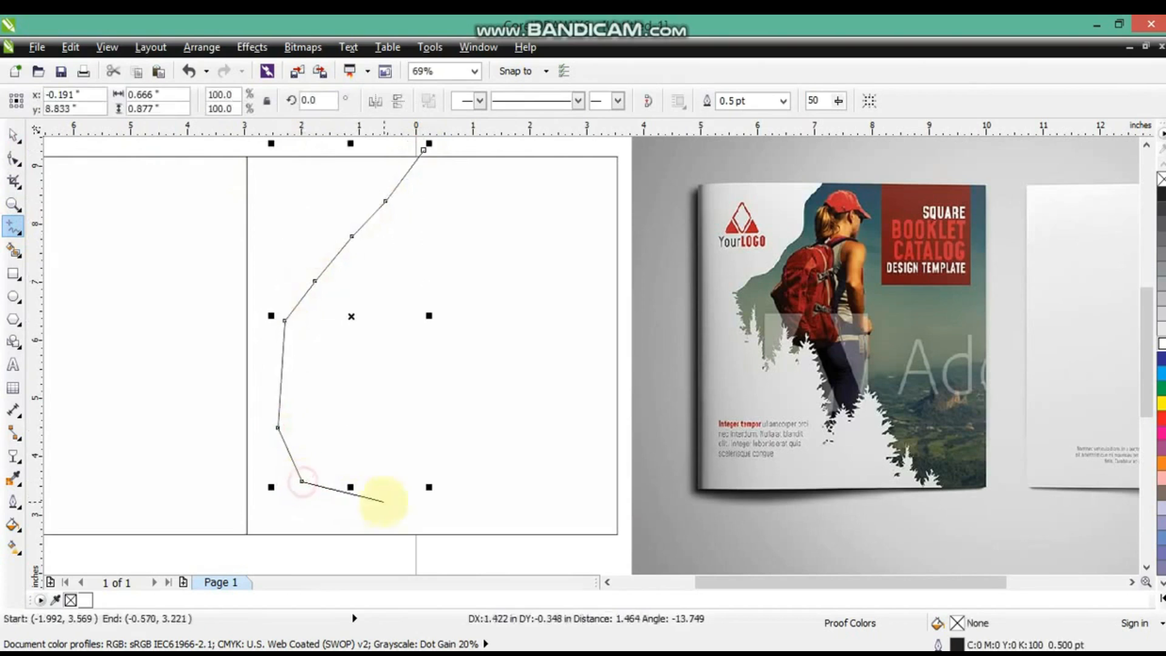
{"action": "double_click", "coordinate": [511, 515]}
{"action": "left_click", "coordinate": [529, 541]}
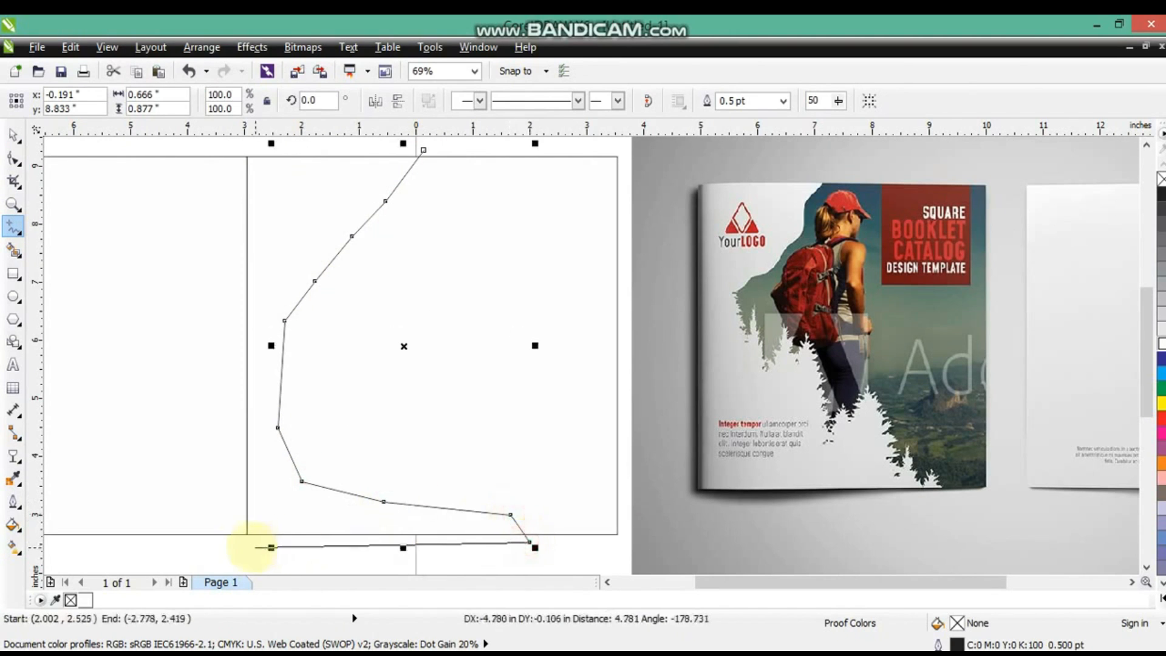
{"action": "left_click", "coordinate": [227, 546]}
{"action": "left_click", "coordinate": [207, 148]}
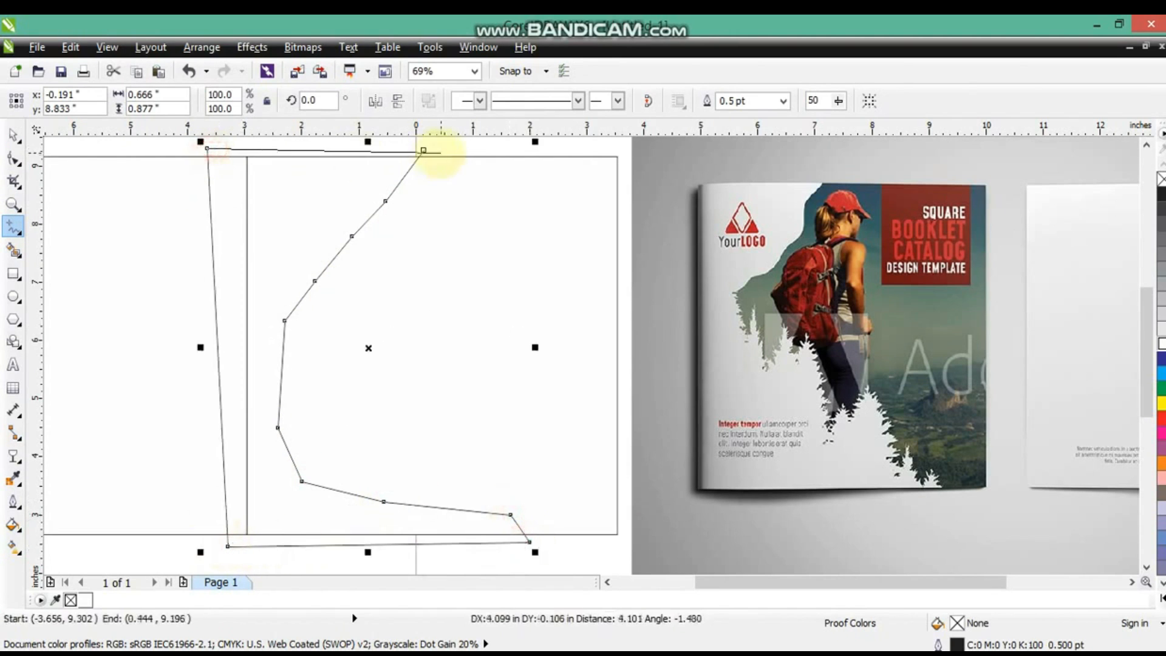
{"action": "left_click", "coordinate": [423, 150]}
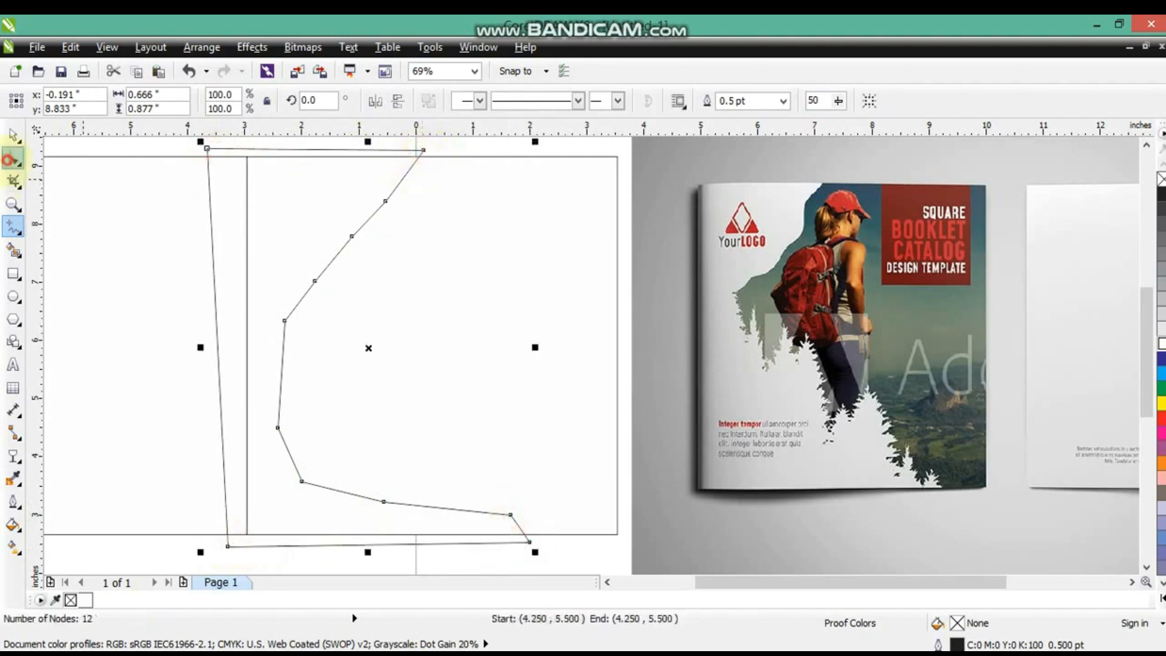
- Convert the outline's right-hand segments to curves and bend the upper ones into a wavy mountain-like edge
{"action": "key", "text": "F10"}
{"action": "left_click_drag", "start_coordinate": [223, 143], "coordinate": [575, 544]}
{"action": "left_click", "coordinate": [245, 102]}
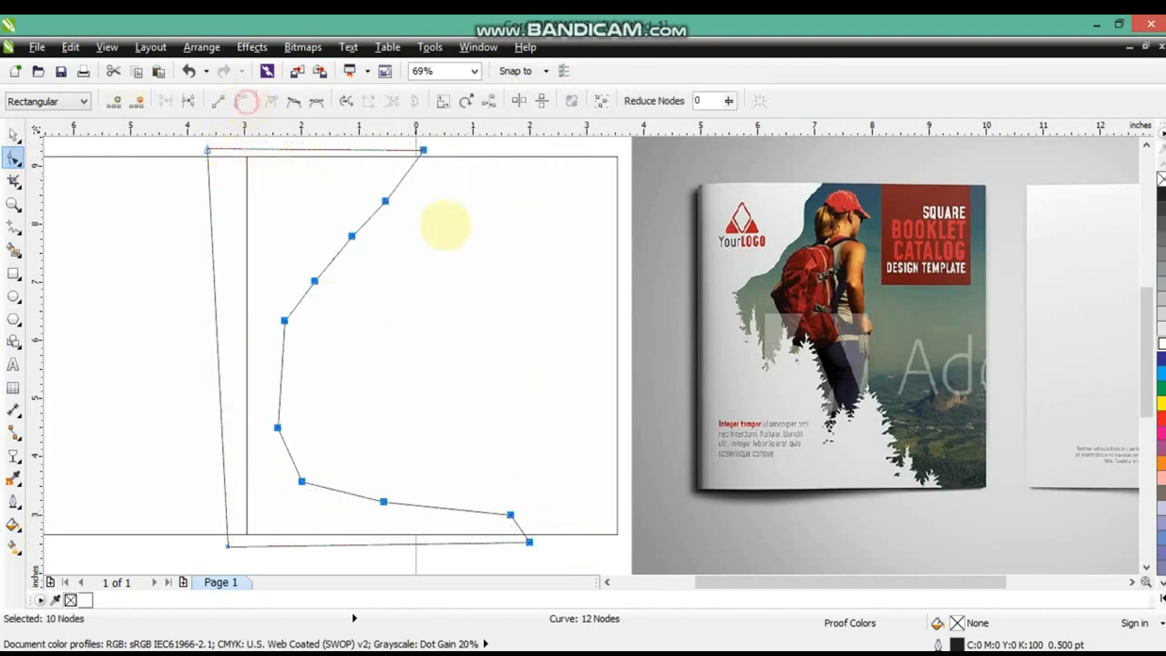
{"action": "left_click_drag", "start_coordinate": [398, 180], "coordinate": [388, 177]}
{"action": "left_click_drag", "start_coordinate": [365, 226], "coordinate": [340, 260]}
{"action": "left_click_drag", "start_coordinate": [328, 223], "coordinate": [308, 311]}
{"action": "left_click_drag", "start_coordinate": [281, 355], "coordinate": [271, 346]}
- Fill the wavy-edged shape with black
{"action": "left_click", "coordinate": [14, 135]}
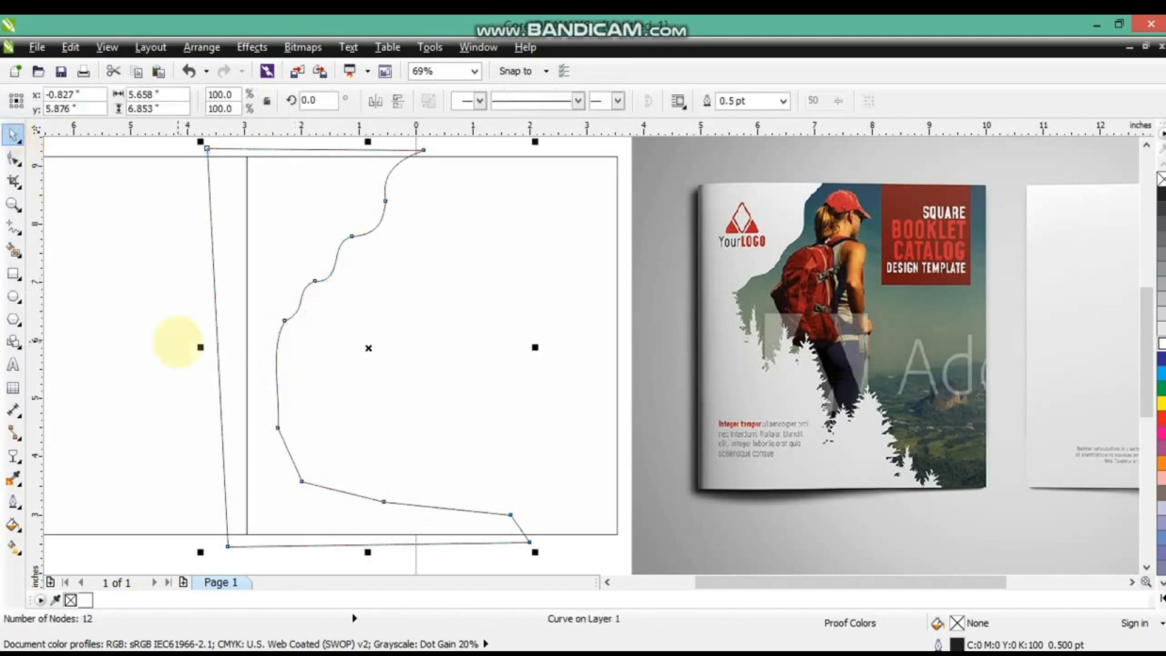
{"action": "left_click", "coordinate": [1160, 194]}
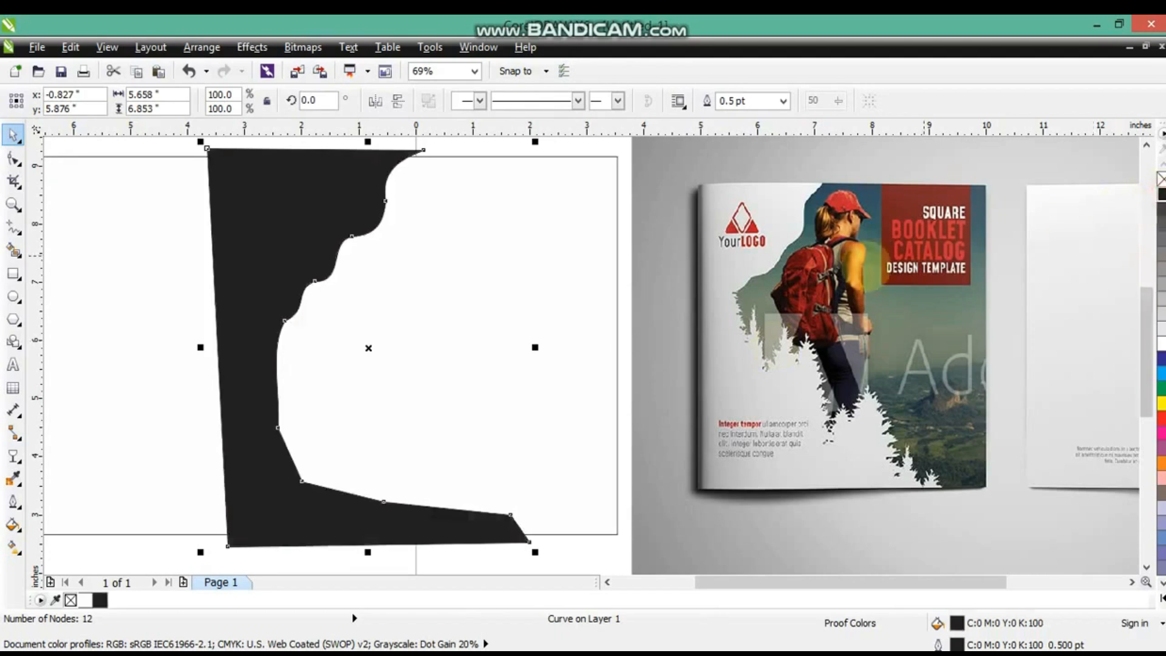
- Move the pine-tree image to the empty area beside the pages and outline-trace it as a low quality image
{"action": "scroll", "coordinate": [690, 276], "scroll_direction": "down", "scroll_amount": 2}
{"action": "left_click_drag", "start_coordinate": [940, 150], "coordinate": [131, 419]}
{"action": "key", "text": "shift+F2"}
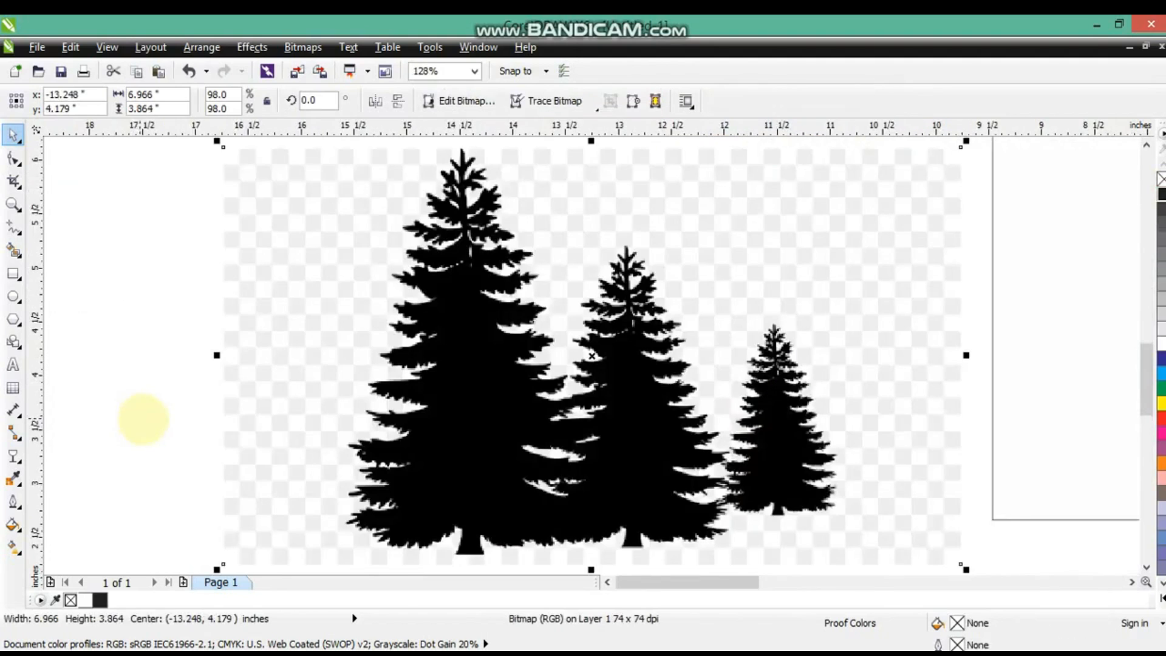
{"action": "right_click", "coordinate": [487, 408]}
{"action": "mouse_move", "coordinate": [565, 112]}
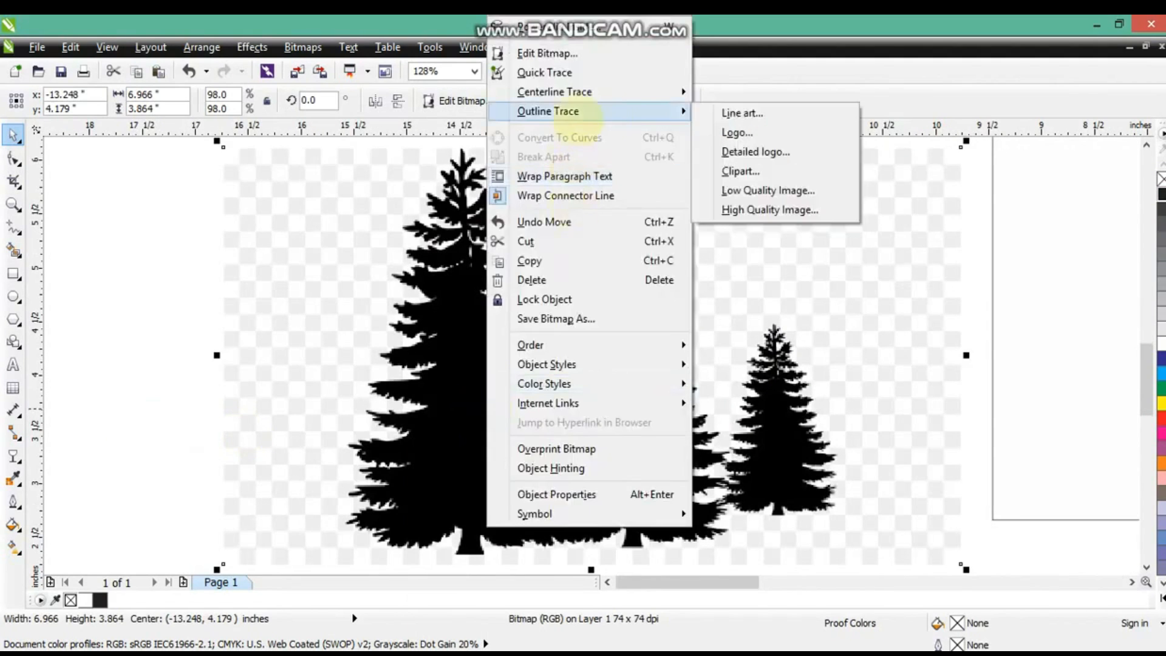
{"action": "left_click", "coordinate": [804, 189]}
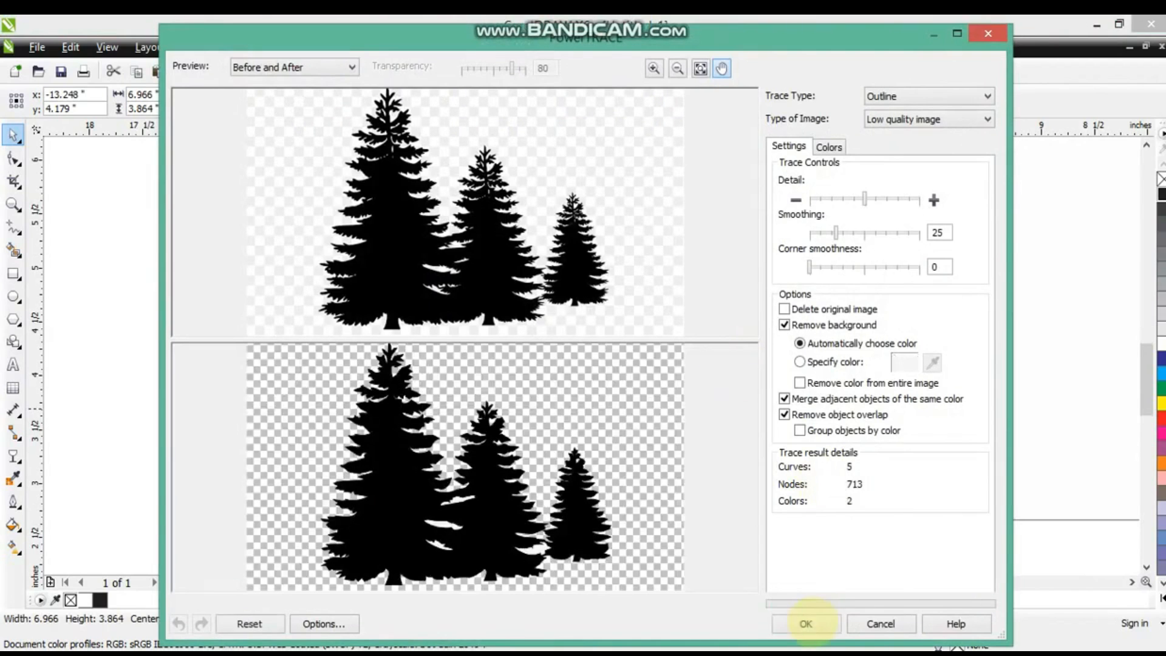
{"action": "left_click", "coordinate": [813, 621]}
- Move the traced trees off the original bitmap and delete the bitmap
{"action": "scroll", "coordinate": [671, 426], "scroll_direction": "down", "scroll_amount": 1}
{"action": "left_click_drag", "start_coordinate": [630, 424], "coordinate": [286, 400]}
{"action": "left_click", "coordinate": [495, 412]}
{"action": "key", "text": "Delete"}
- Ungroup the traced trees, delete the smallest tree's nodes and straighten the leftover bulge beside the middle tree
{"action": "left_click", "coordinate": [377, 416]}
{"action": "left_click", "coordinate": [429, 101]}
{"action": "left_click_drag", "start_coordinate": [464, 297], "coordinate": [358, 498]}
{"action": "left_click", "coordinate": [378, 442]}
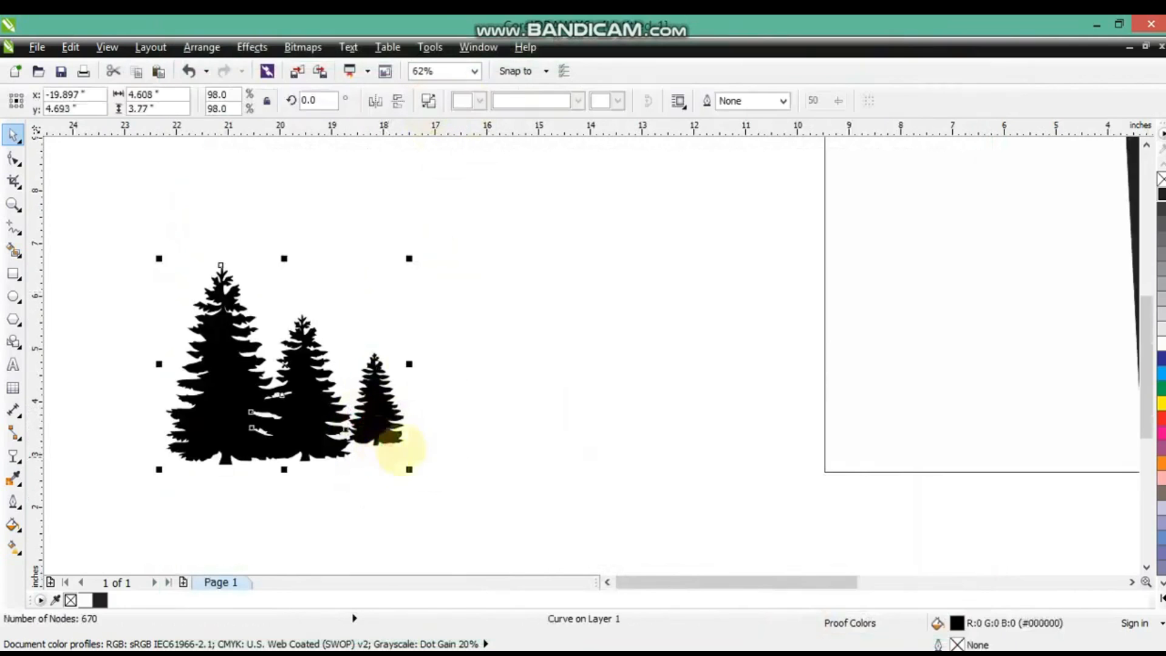
{"action": "left_click_drag", "start_coordinate": [372, 347], "coordinate": [523, 398]}
{"action": "left_click", "coordinate": [14, 159]}
{"action": "left_click_drag", "start_coordinate": [621, 290], "coordinate": [534, 446]}
{"action": "key", "text": "Delete"}
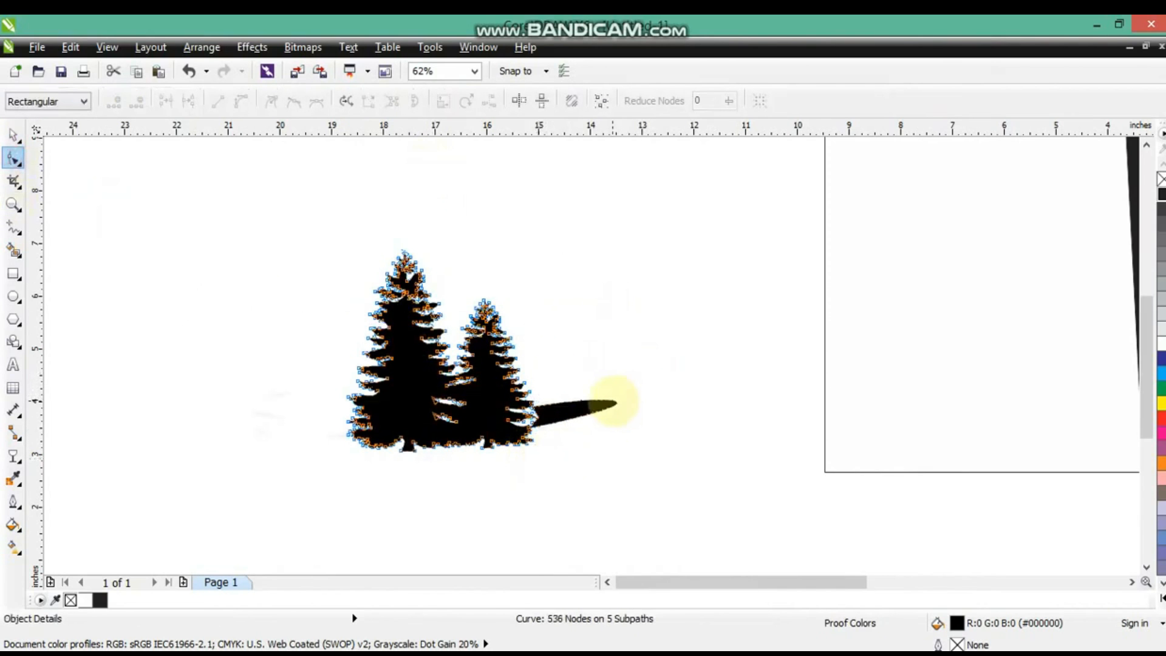
{"action": "left_click", "coordinate": [222, 103]}
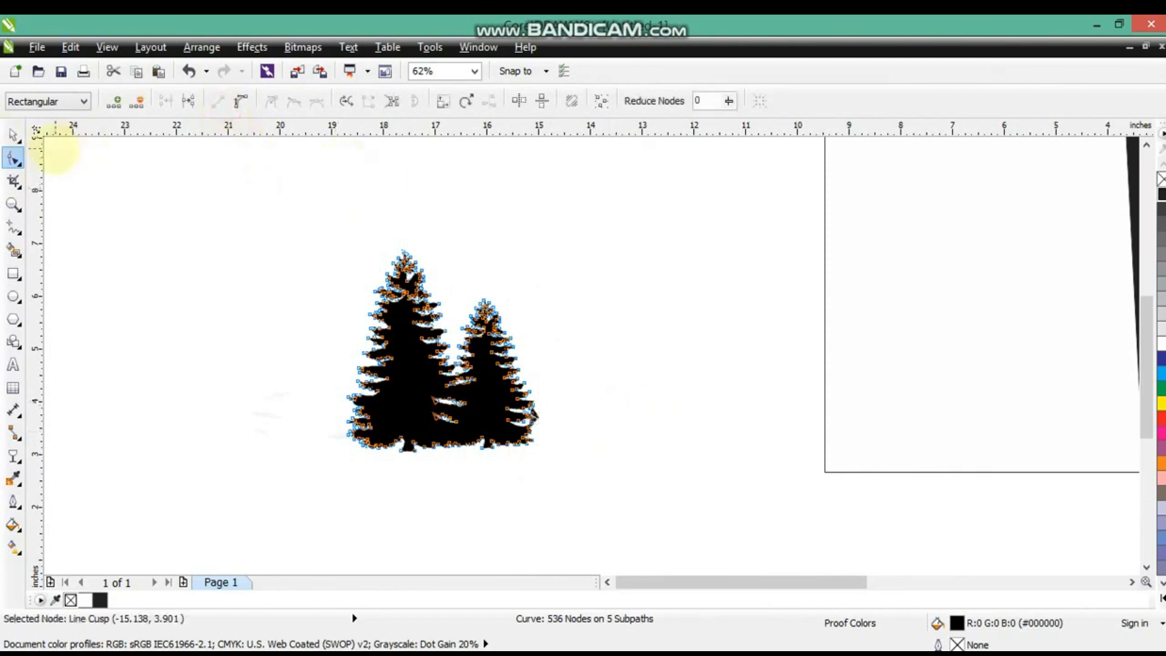
- Clean up the middle tree's lower right edge by deleting stray nodes and converting the remaining bulging segments to lines
{"action": "left_click", "coordinate": [13, 205]}
{"action": "left_click_drag", "start_coordinate": [434, 375], "coordinate": [617, 478]}
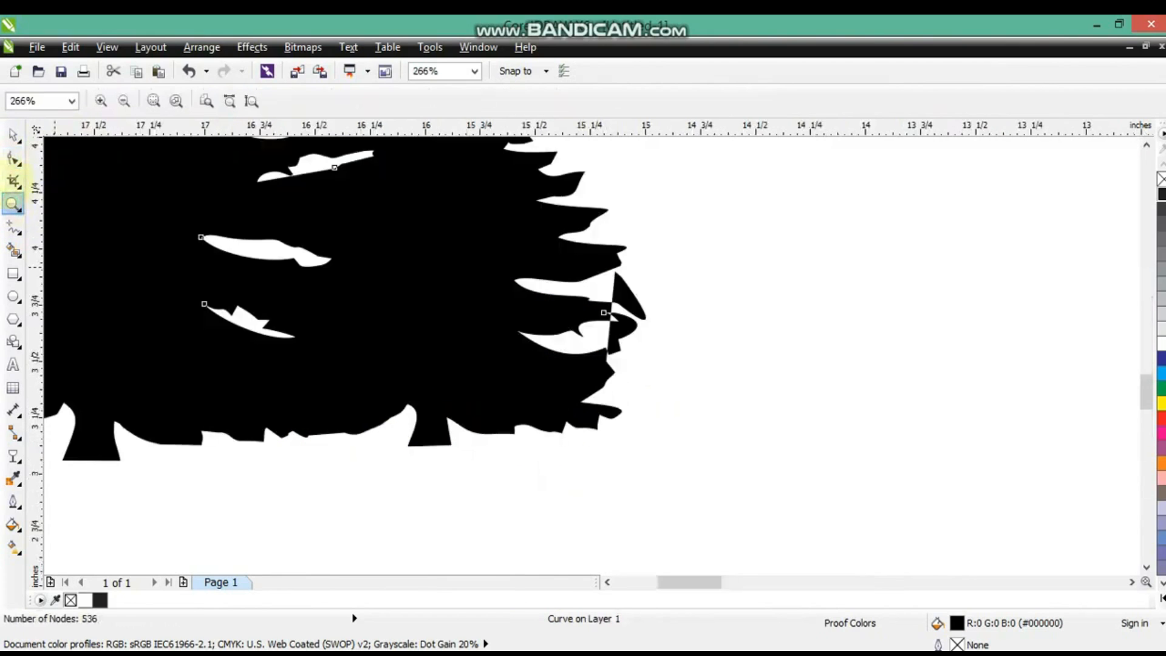
{"action": "left_click", "coordinate": [13, 159]}
{"action": "key", "text": "Delete"}
{"action": "mouse_move", "coordinate": [605, 279]}
{"action": "left_mouse_down"}
{"action": "mouse_move", "coordinate": [619, 266]}
{"action": "mouse_move", "coordinate": [603, 277]}
{"action": "left_mouse_up"}
{"action": "key", "text": "Delete"}
{"action": "left_click", "coordinate": [616, 271]}
{"action": "key", "text": "Delete"}
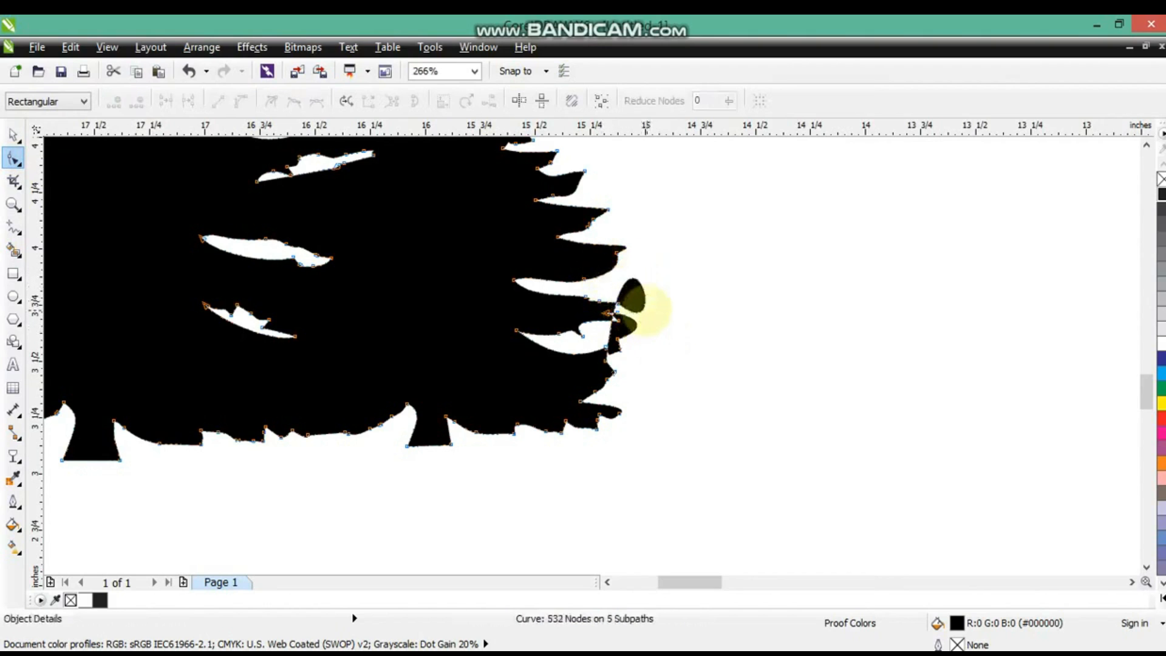
{"action": "left_click", "coordinate": [216, 102]}
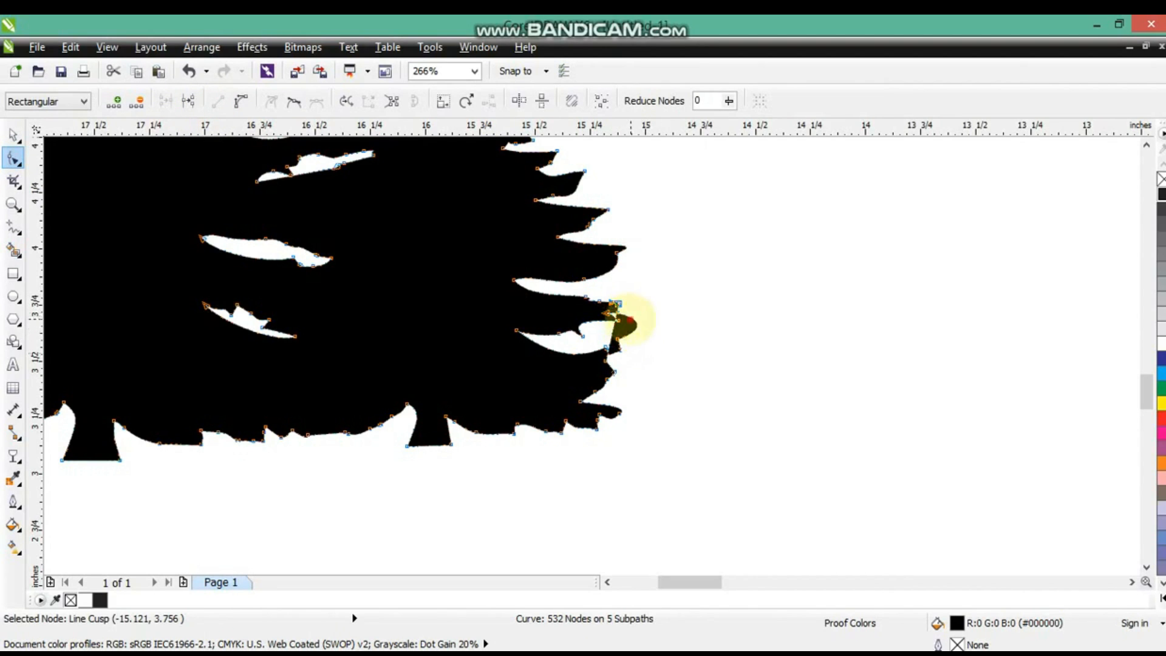
{"action": "left_click", "coordinate": [293, 157]}
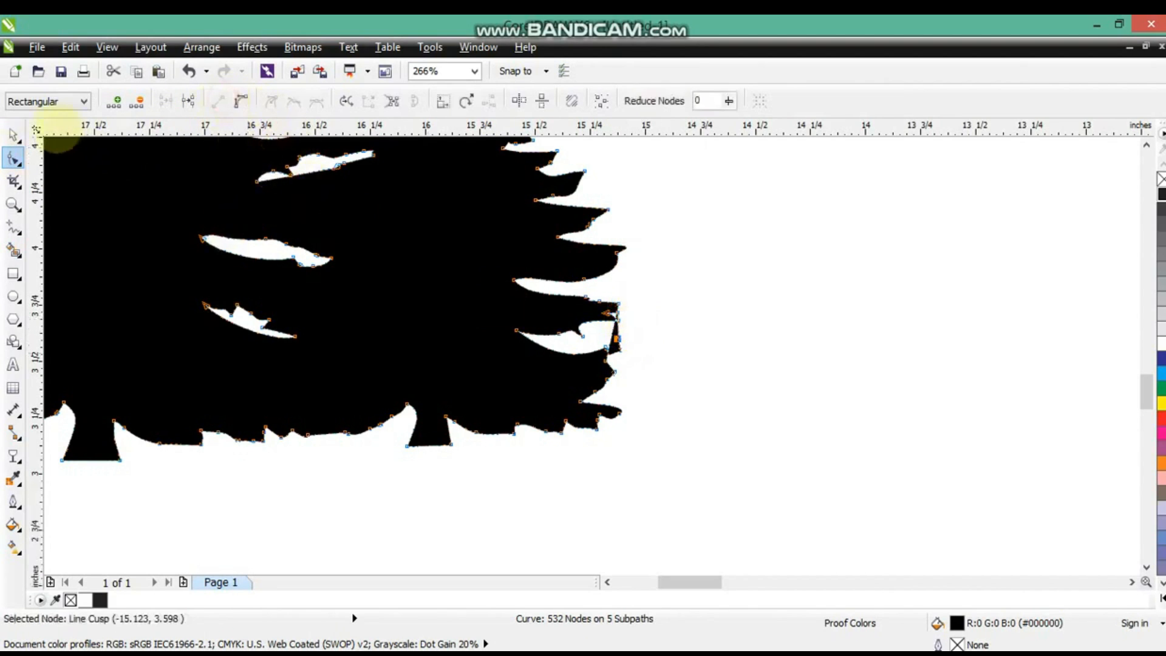
- Move the tree pair onto the lower end of the black wavy shape and bring it to the front
{"action": "left_click", "coordinate": [13, 135]}
{"action": "scroll", "coordinate": [342, 275], "scroll_direction": "down", "scroll_amount": 3}
{"action": "scroll", "coordinate": [342, 275], "scroll_direction": "down", "scroll_amount": 3}
{"action": "left_click_drag", "start_coordinate": [340, 277], "coordinate": [782, 299]}
{"action": "key", "text": "shift+F2"}
{"action": "scroll", "coordinate": [738, 276], "scroll_direction": "down", "scroll_amount": 1}
{"action": "key", "text": "shift+Page_Up"}
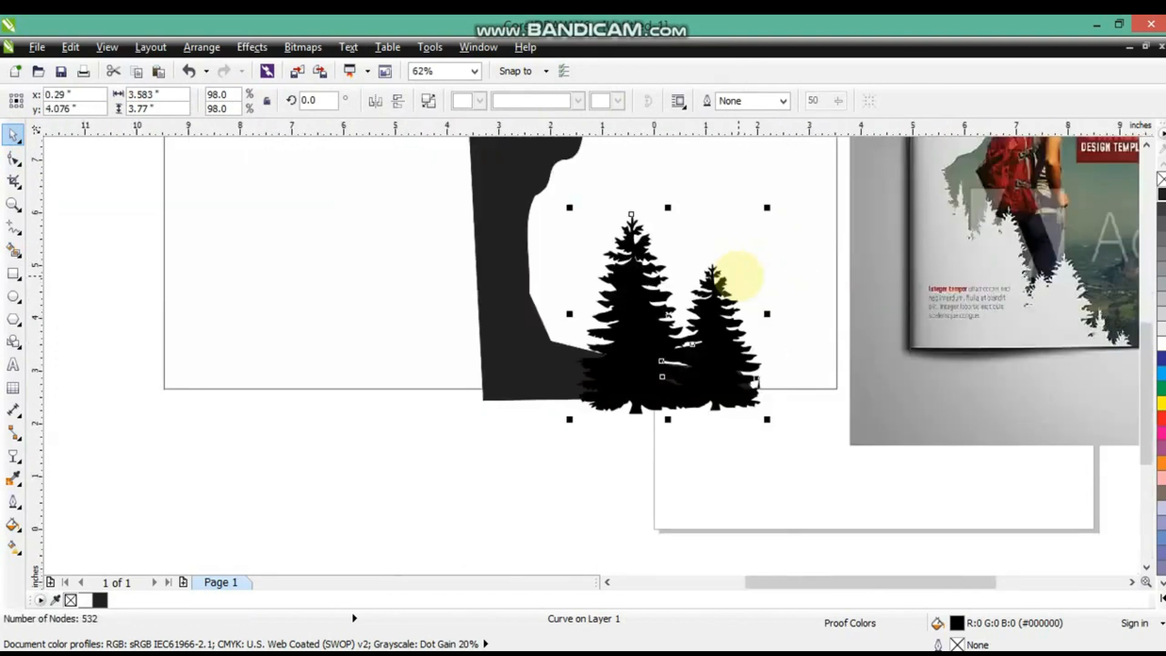
- Scale the tree pair to about 2.5 by 2.64 inches, move it to the middle of the wavy edge and mirror it horizontally
{"action": "scroll", "coordinate": [738, 275], "scroll_direction": "down", "scroll_amount": 1}
{"action": "left_click", "coordinate": [518, 292]}
{"action": "left_click", "coordinate": [628, 200]}
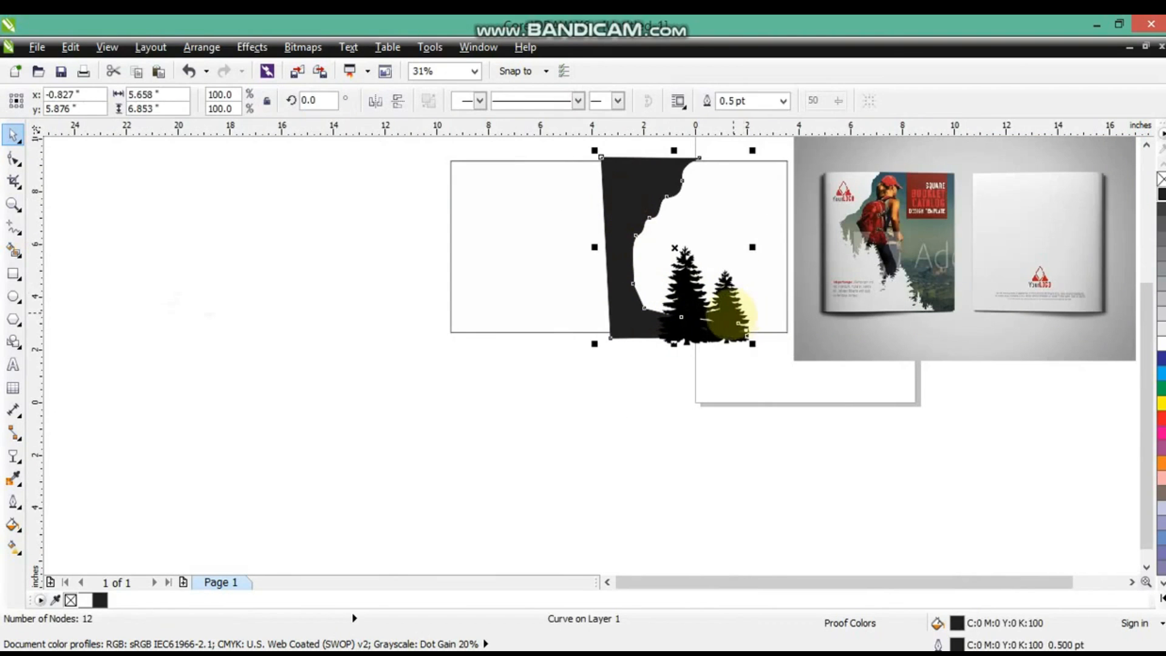
{"action": "left_click", "coordinate": [730, 317], "text": "shift"}
{"action": "key", "text": "shift+F2"}
{"action": "left_click", "coordinate": [777, 397]}
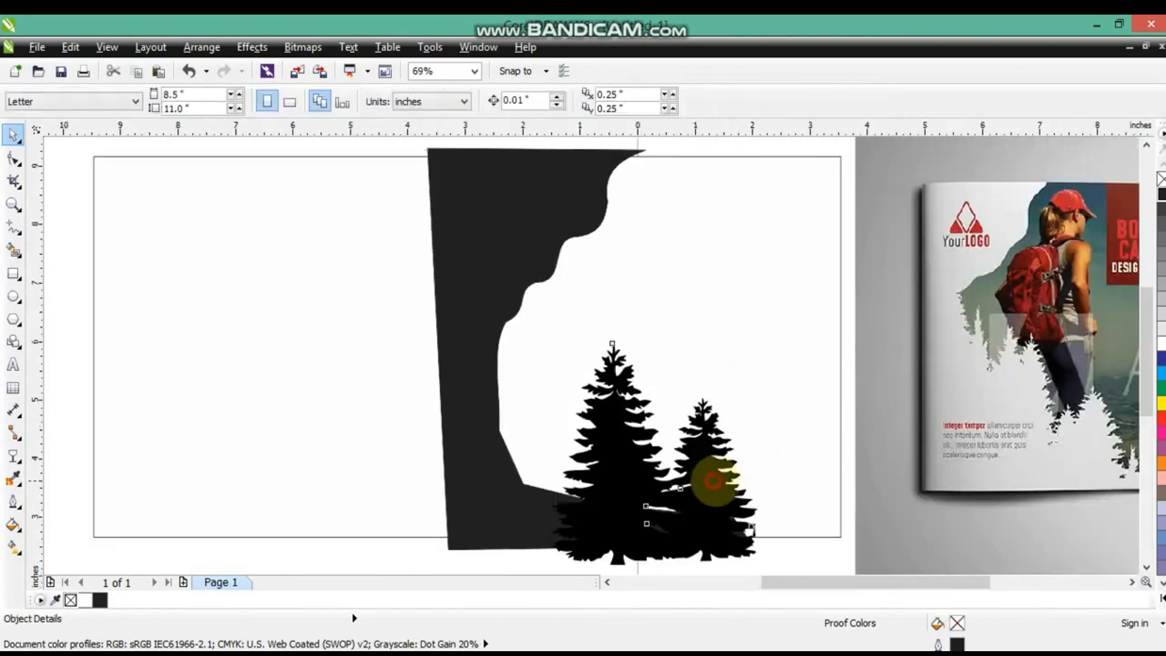
{"action": "left_click", "coordinate": [713, 481]}
{"action": "left_click_drag", "start_coordinate": [769, 339], "coordinate": [741, 375]}
{"action": "left_click_drag", "start_coordinate": [724, 477], "coordinate": [538, 383]}
{"action": "left_click", "coordinate": [377, 102]}
{"action": "left_click", "coordinate": [584, 292]}
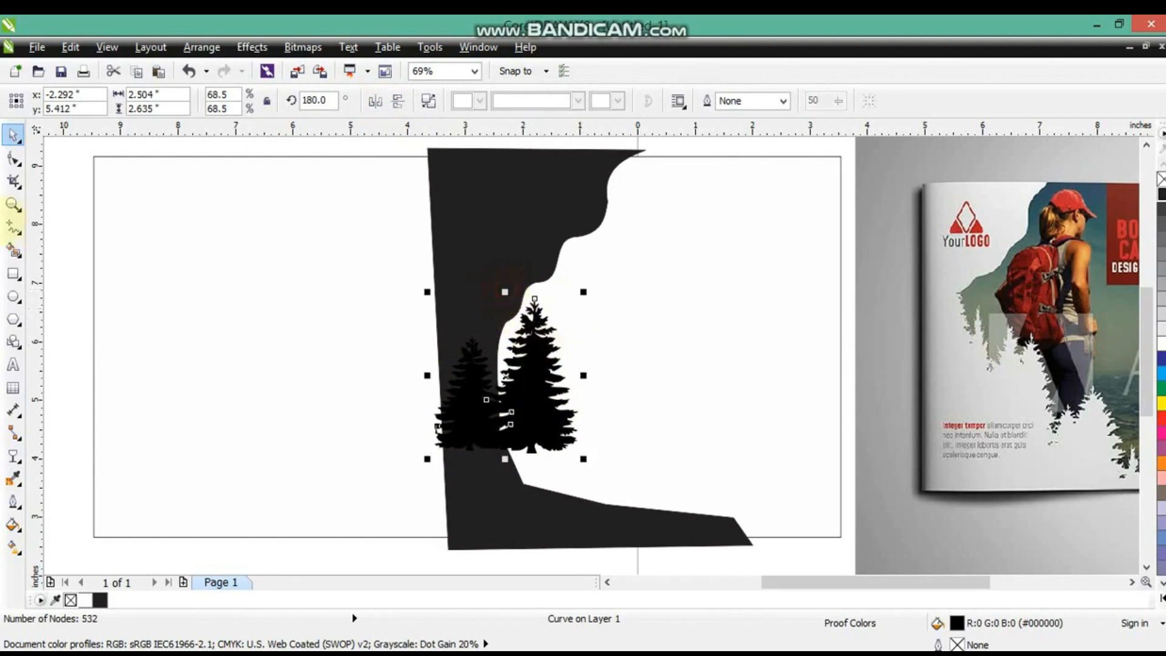
- Reshape the black shape's middle edge nodes so the edge runs behind the larger tree
{"action": "left_click", "coordinate": [481, 183]}
{"action": "left_click", "coordinate": [13, 158]}
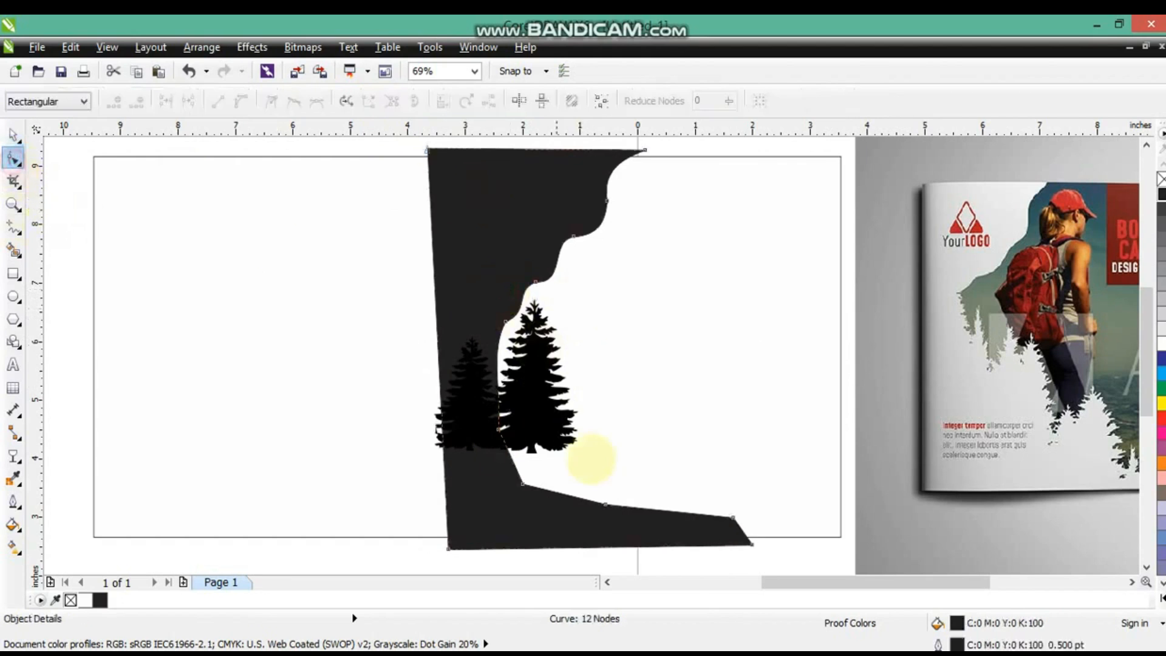
{"action": "left_click_drag", "start_coordinate": [498, 430], "coordinate": [549, 443]}
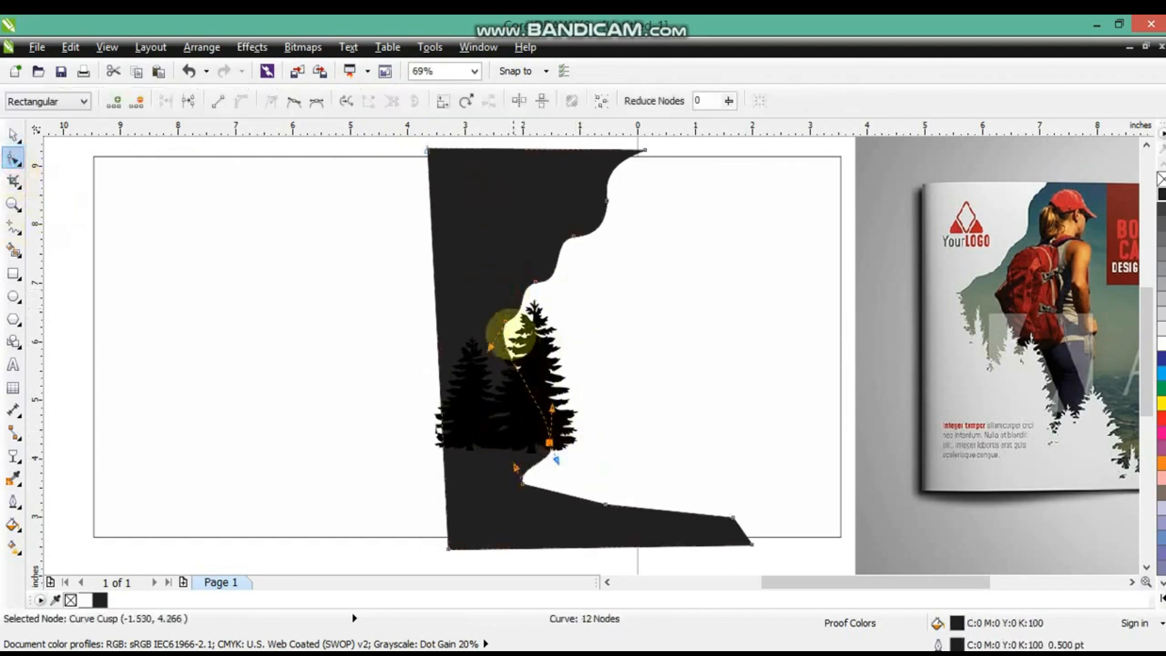
{"action": "left_click", "coordinate": [509, 323]}
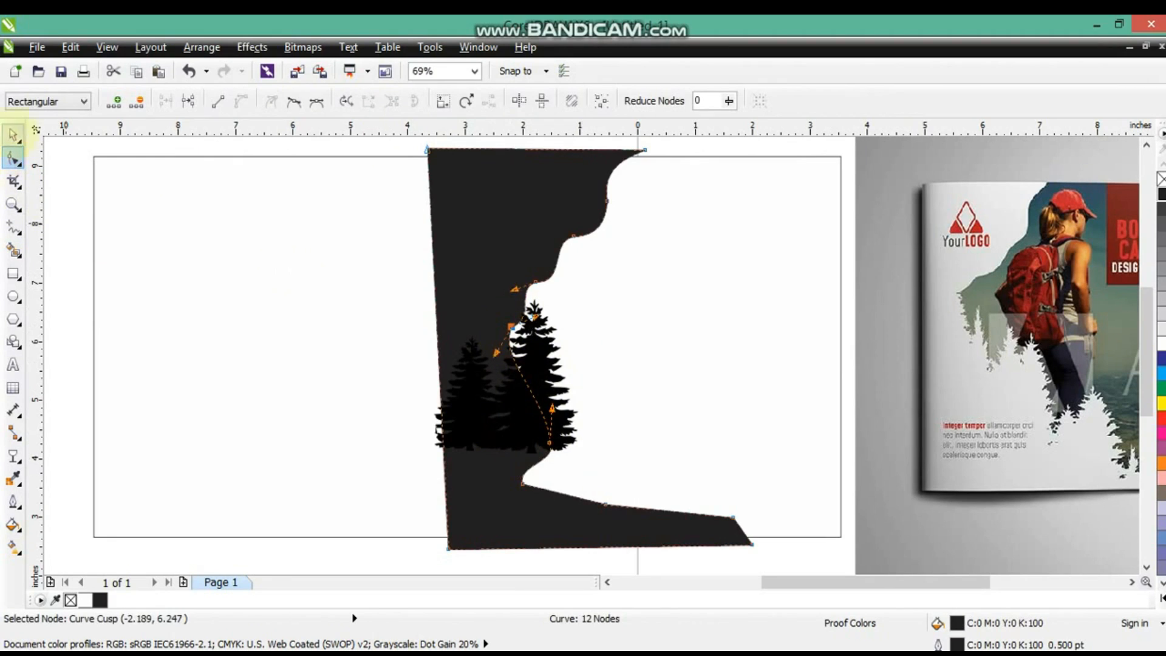
- Place copies of the tree pair in a descending row to the shape's lower right end, mirroring the last copy and adjusting their positions
{"action": "left_click", "coordinate": [13, 134]}
{"action": "left_click_drag", "start_coordinate": [556, 392], "coordinate": [625, 425]}
{"action": "left_click_drag", "start_coordinate": [589, 423], "coordinate": [678, 482]}
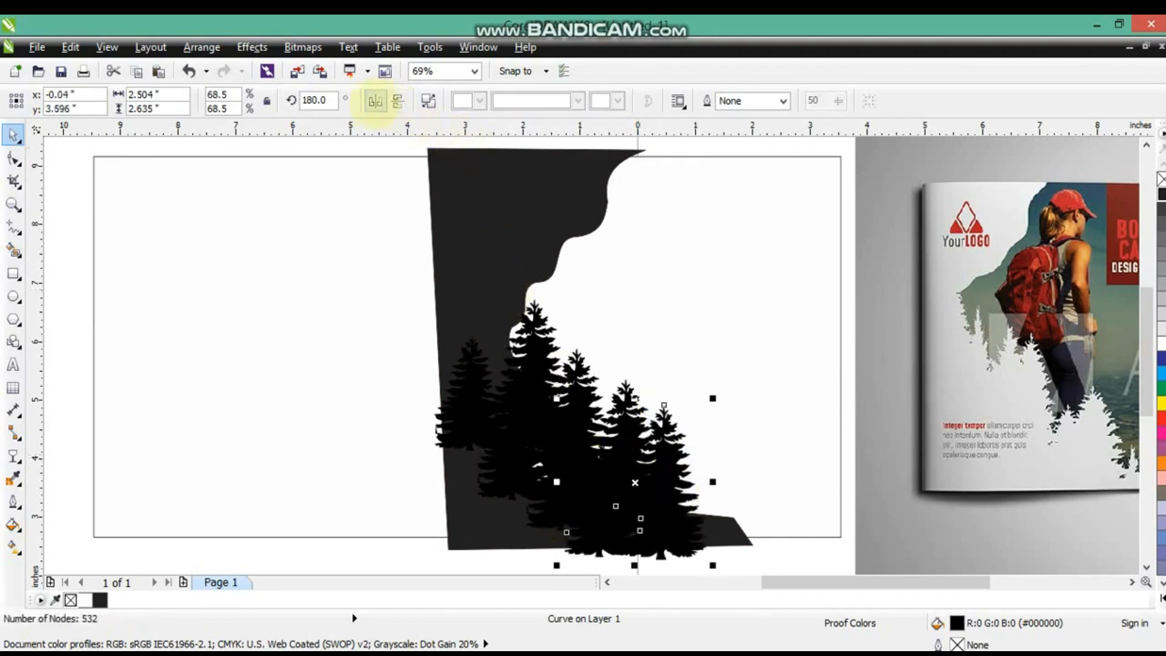
{"action": "left_click", "coordinate": [376, 102]}
{"action": "left_click_drag", "start_coordinate": [669, 522], "coordinate": [714, 538]}
{"action": "left_click_drag", "start_coordinate": [628, 404], "coordinate": [585, 386]}
{"action": "left_click", "coordinate": [581, 366], "text": "shift"}
{"action": "left_click_drag", "start_coordinate": [665, 486], "coordinate": [683, 504]}
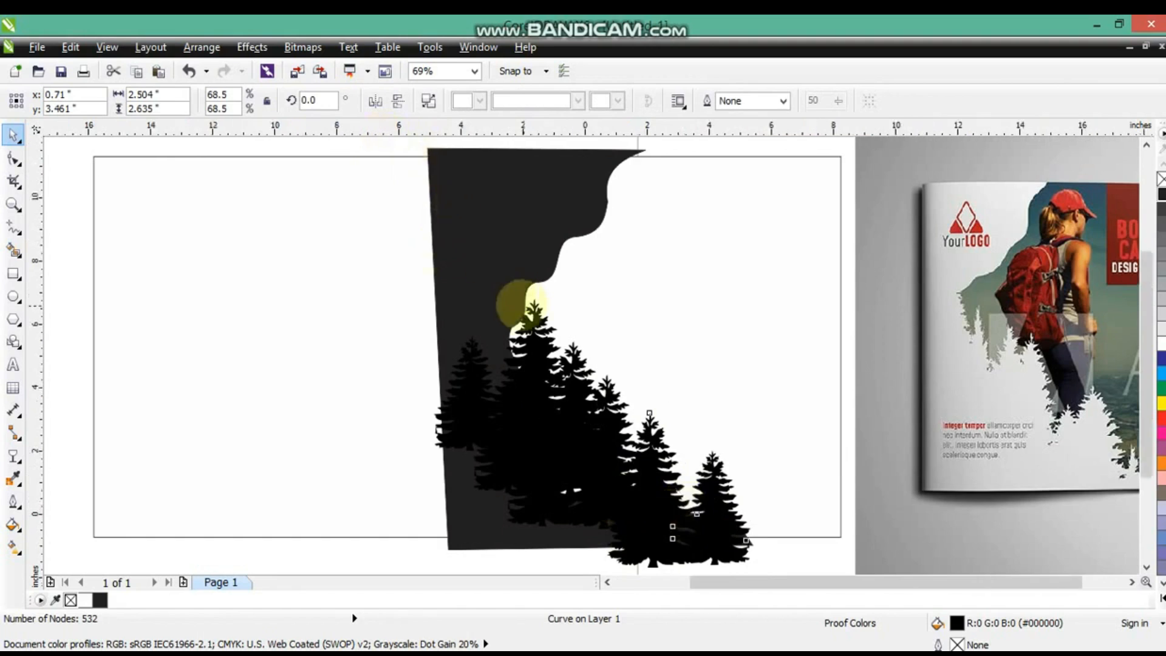
- Weld all the trees and the black wavy shape into one object
{"action": "scroll", "coordinate": [513, 307], "scroll_direction": "down", "scroll_amount": 3}
{"action": "left_click_drag", "start_coordinate": [395, 179], "coordinate": [664, 482]}
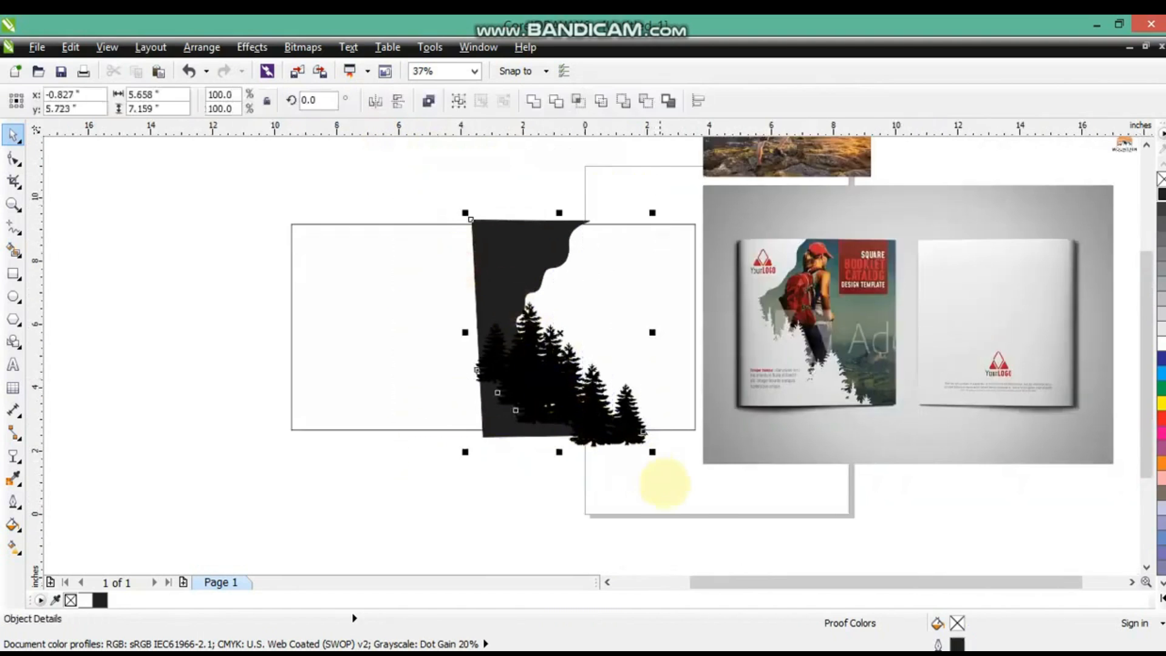
{"action": "left_click", "coordinate": [534, 102]}
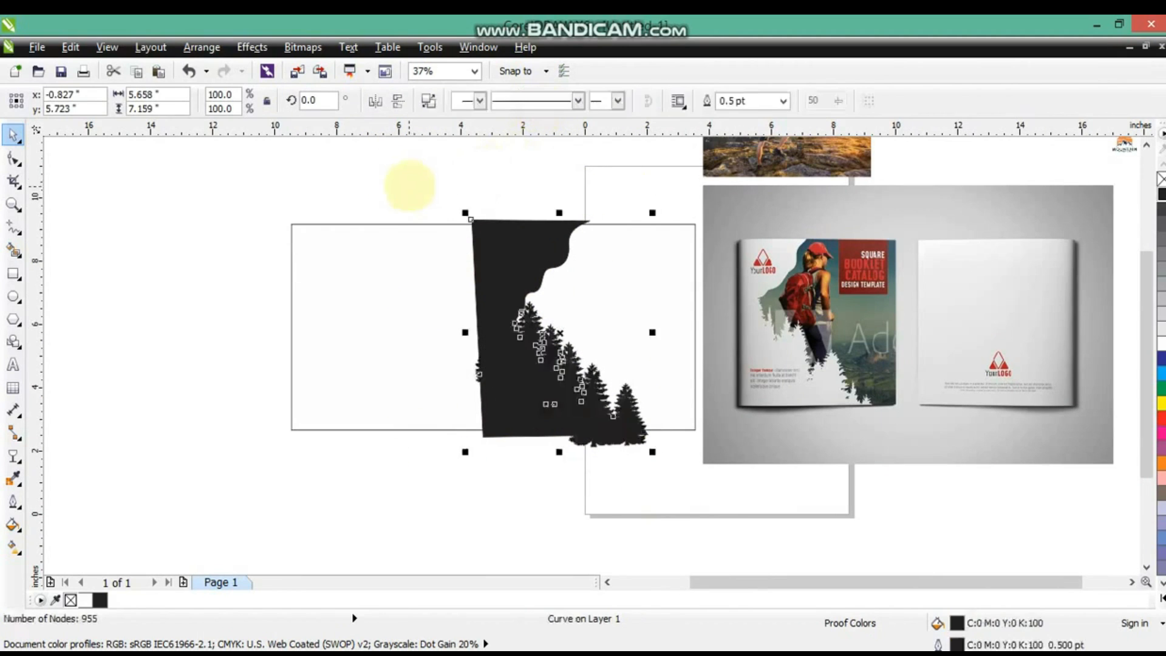
- Remove the stray inner nodes from the lower middle of the welded shape
{"action": "left_click", "coordinate": [554, 469]}
{"action": "left_click", "coordinate": [538, 406]}
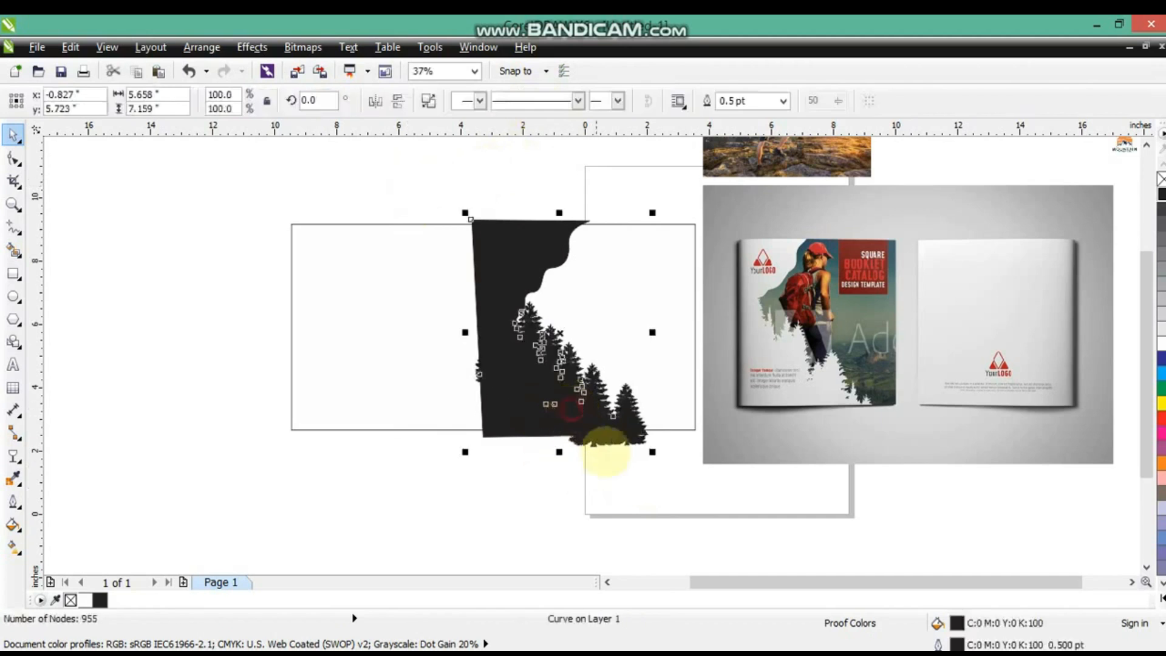
{"action": "left_click", "coordinate": [13, 159]}
{"action": "left_click_drag", "start_coordinate": [530, 393], "coordinate": [563, 413]}
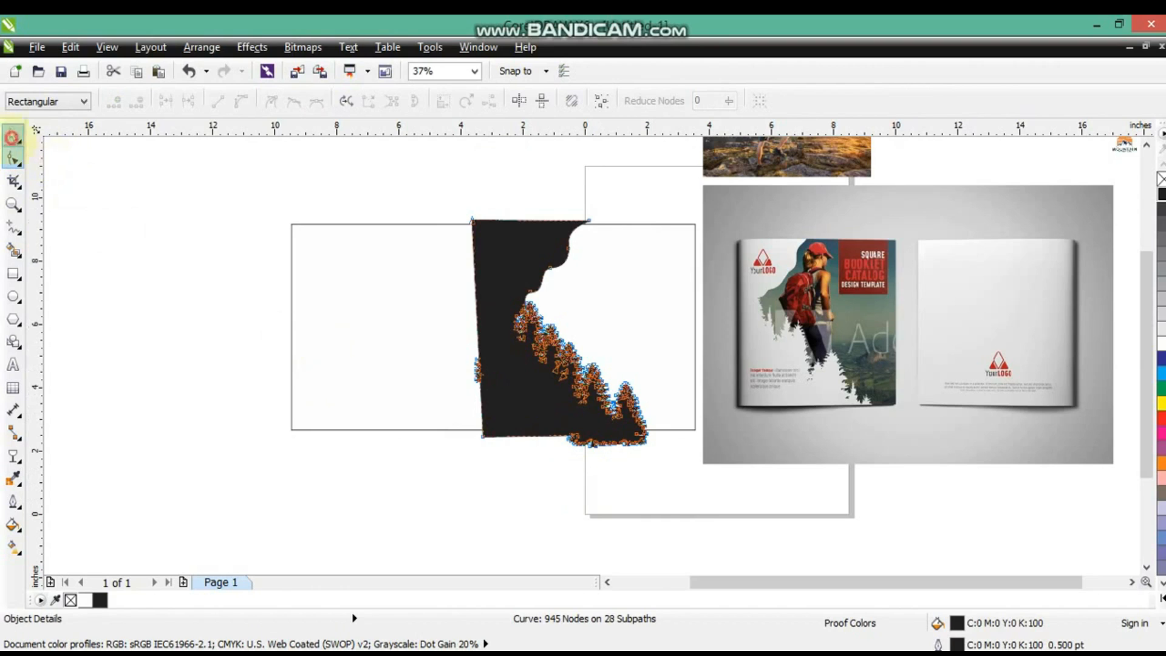
{"action": "left_click", "coordinate": [13, 134]}
{"action": "left_click", "coordinate": [386, 213]}
- Move the hiker photo over the right square and enlarge it to about 9.88 by 6.98 inches
{"action": "left_click_drag", "start_coordinate": [776, 169], "coordinate": [672, 342]}
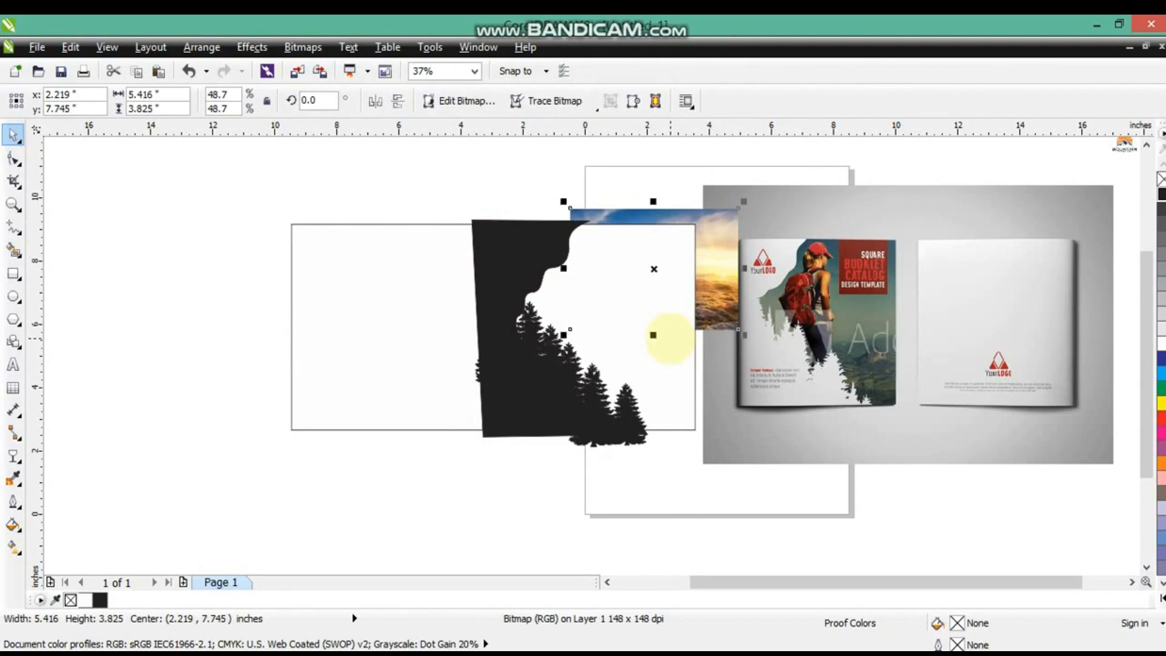
{"action": "key", "text": "ctrl+Page_Up"}
{"action": "left_click_drag", "start_coordinate": [564, 334], "coordinate": [423, 489]}
{"action": "left_click_drag", "start_coordinate": [723, 228], "coordinate": [747, 235]}
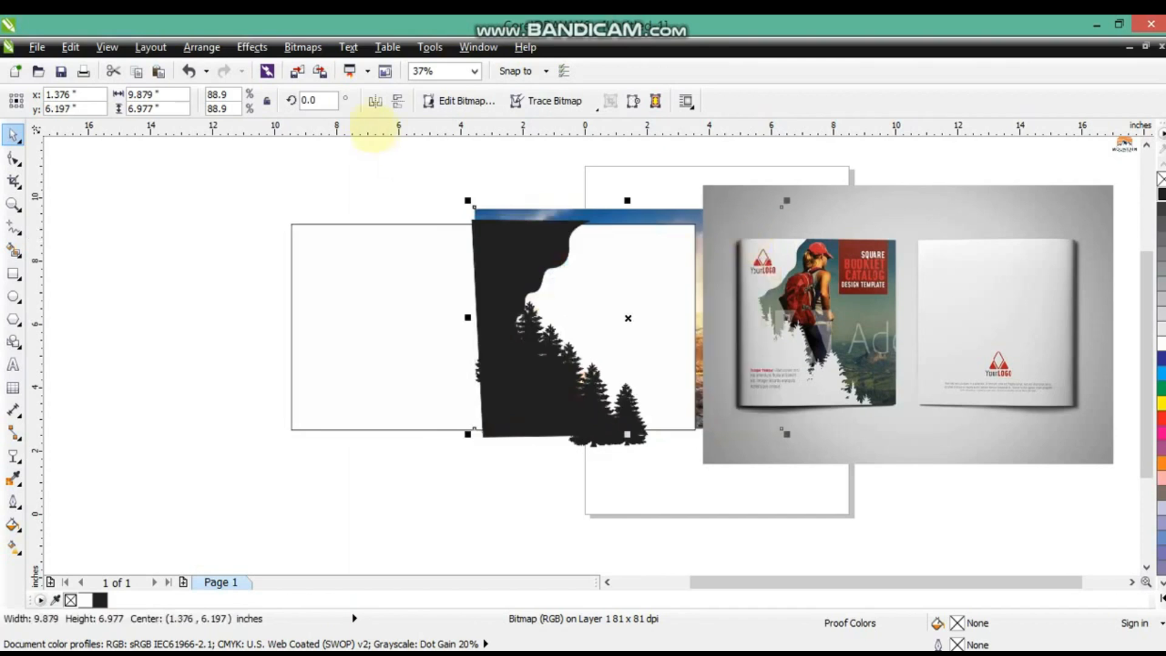
- PowerClip the hiker photo inside the right square
{"action": "left_click", "coordinate": [252, 47]}
{"action": "mouse_move", "coordinate": [297, 294]}
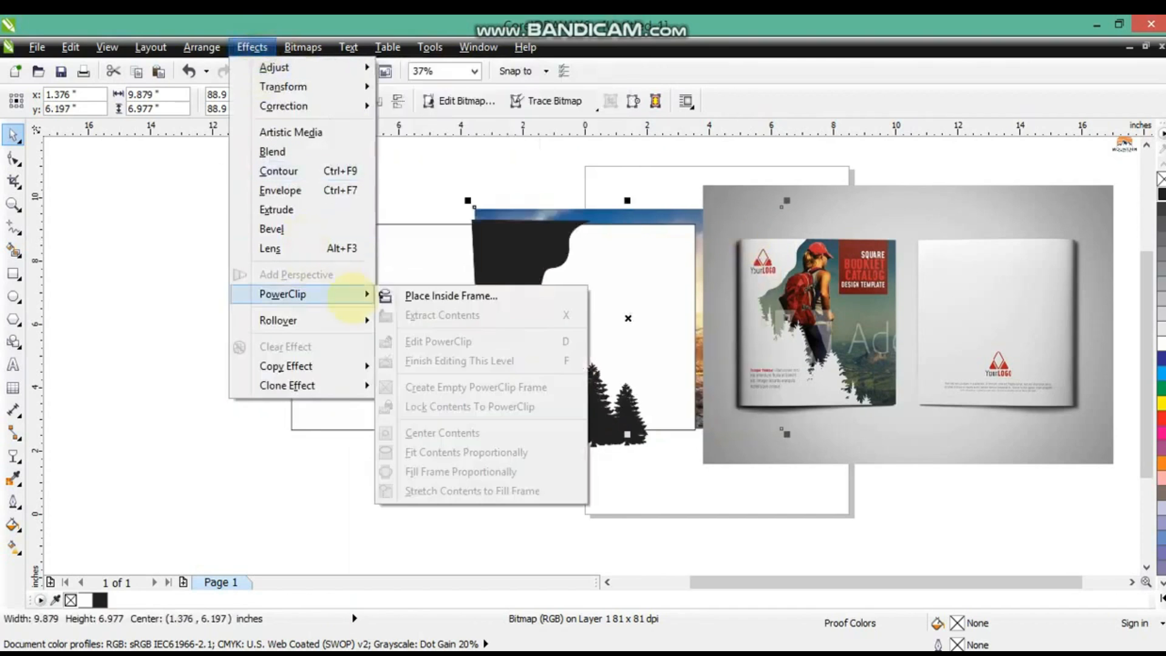
{"action": "left_click", "coordinate": [435, 294]}
{"action": "left_click", "coordinate": [601, 280]}
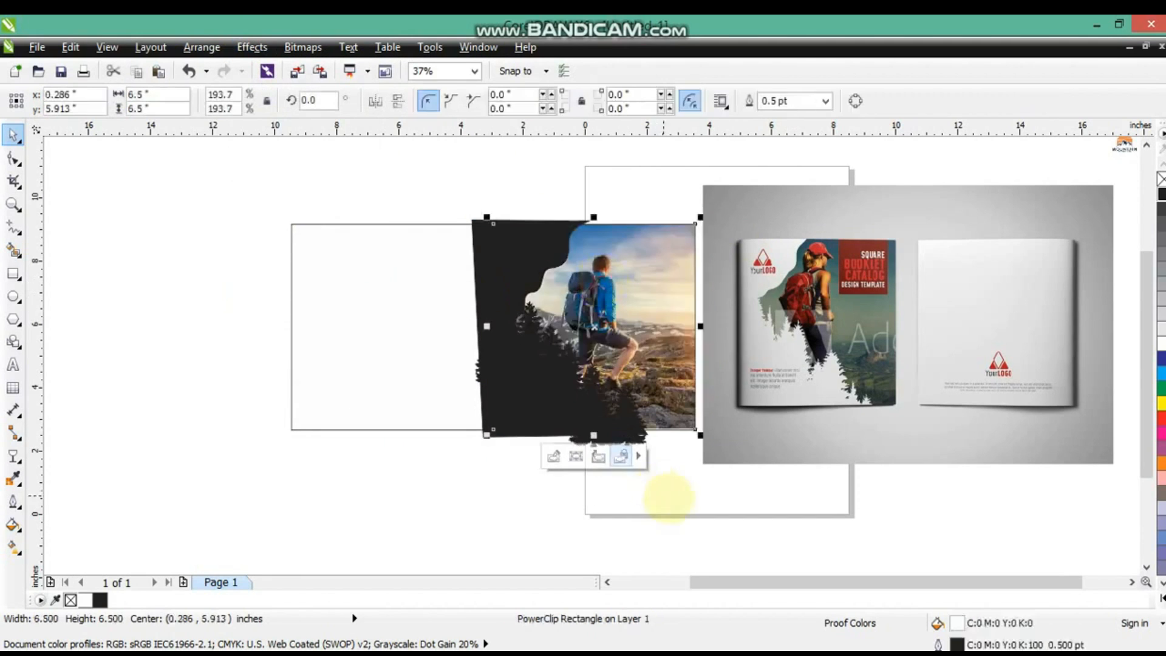
{"action": "left_click", "coordinate": [674, 500]}
- Fill the welded tree-and-mountain shape with 10% black and remove its outline
{"action": "left_click", "coordinate": [572, 403]}
{"action": "key", "text": "shift+F2"}
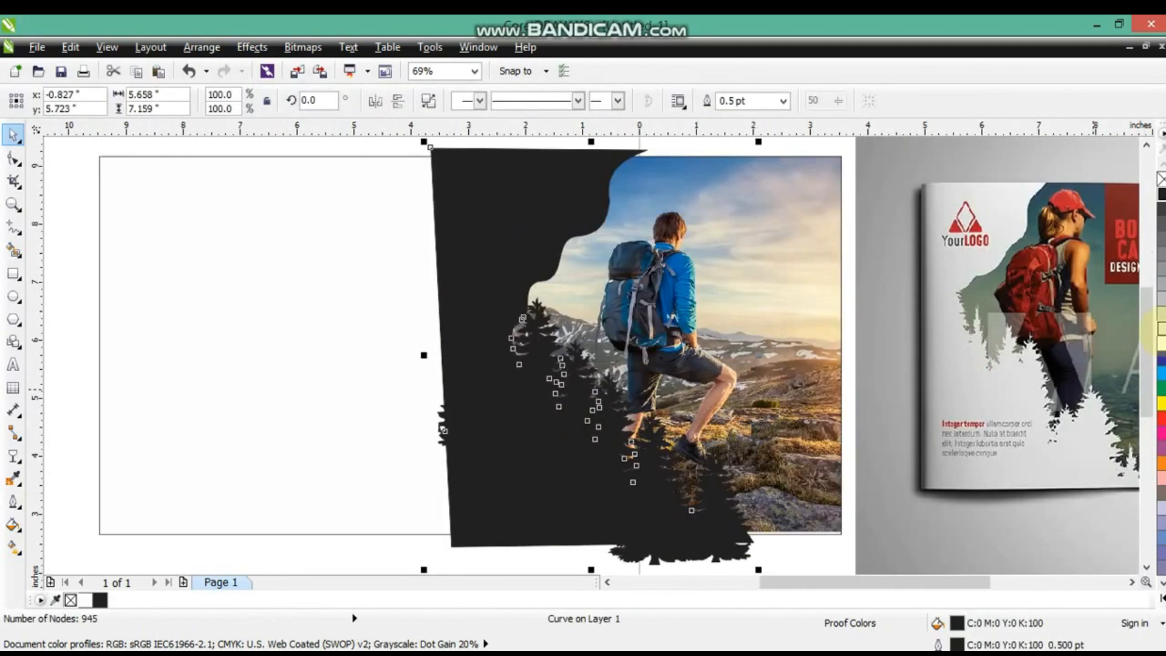
{"action": "left_click", "coordinate": [1160, 330]}
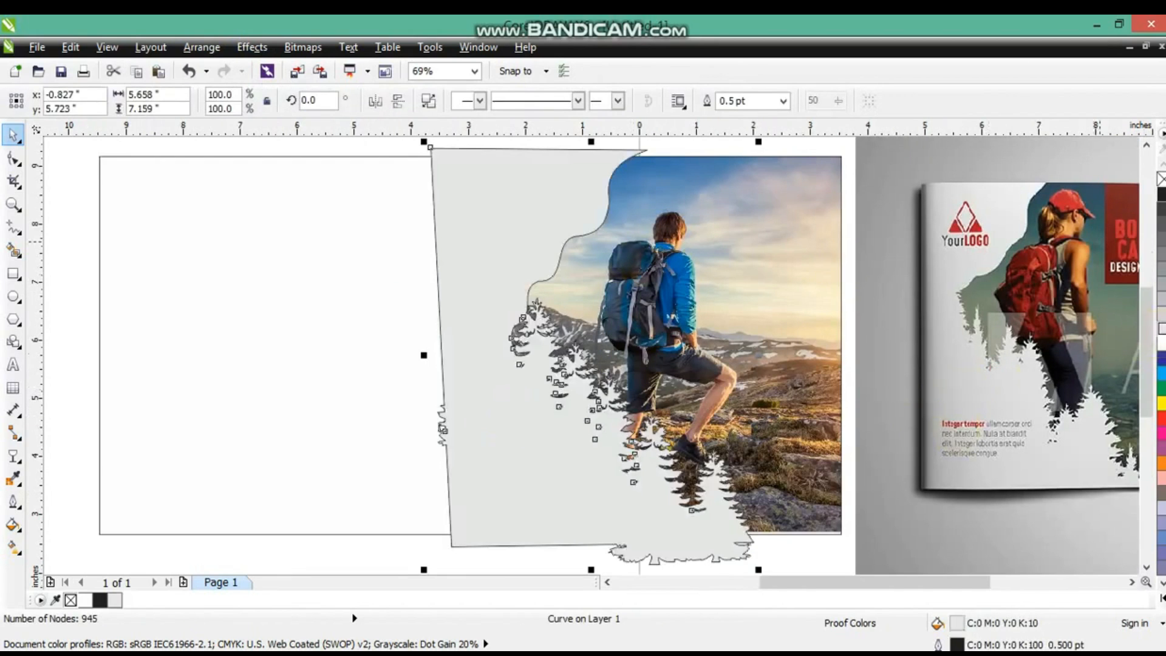
{"action": "right_click", "coordinate": [1160, 178]}
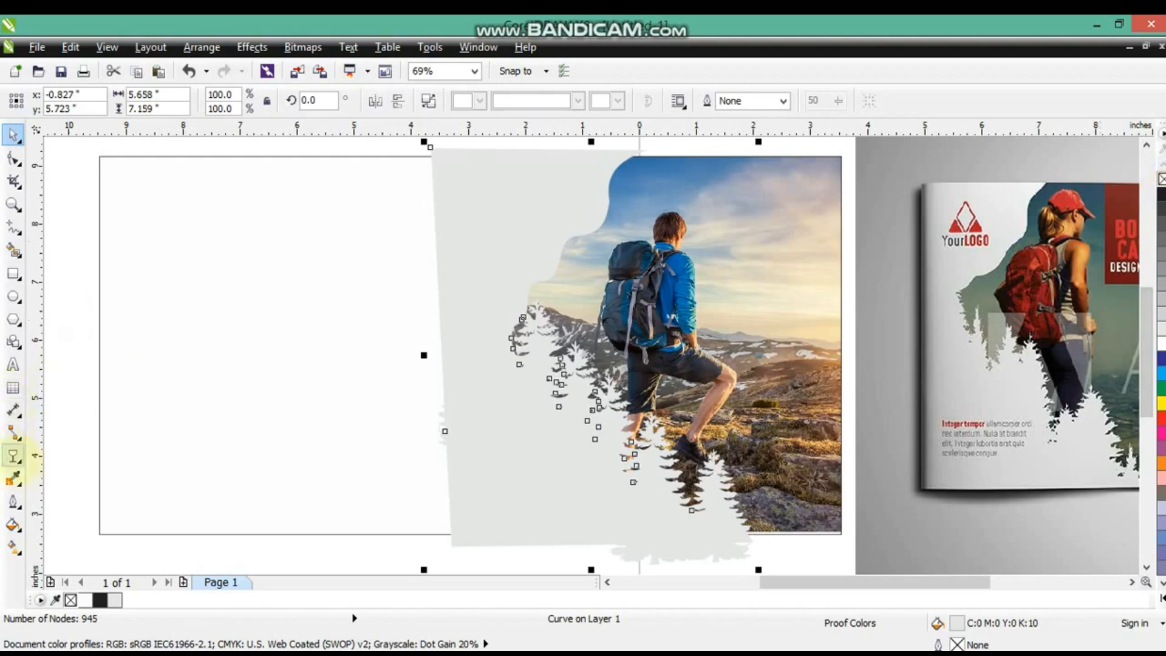
- Apply a horizontal linear gradient to the shape, from light grey at its left edge to white near the trees
{"action": "left_click", "coordinate": [13, 546]}
{"action": "left_click_drag", "start_coordinate": [483, 402], "coordinate": [594, 404]}
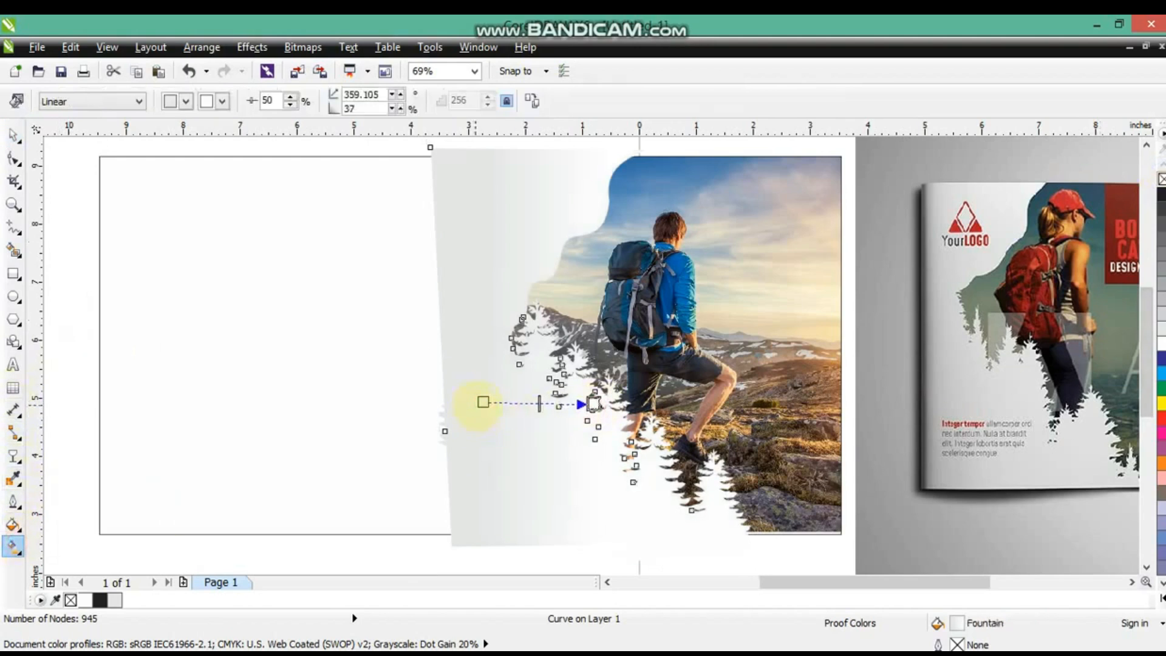
{"action": "left_click_drag", "start_coordinate": [479, 405], "coordinate": [466, 404]}
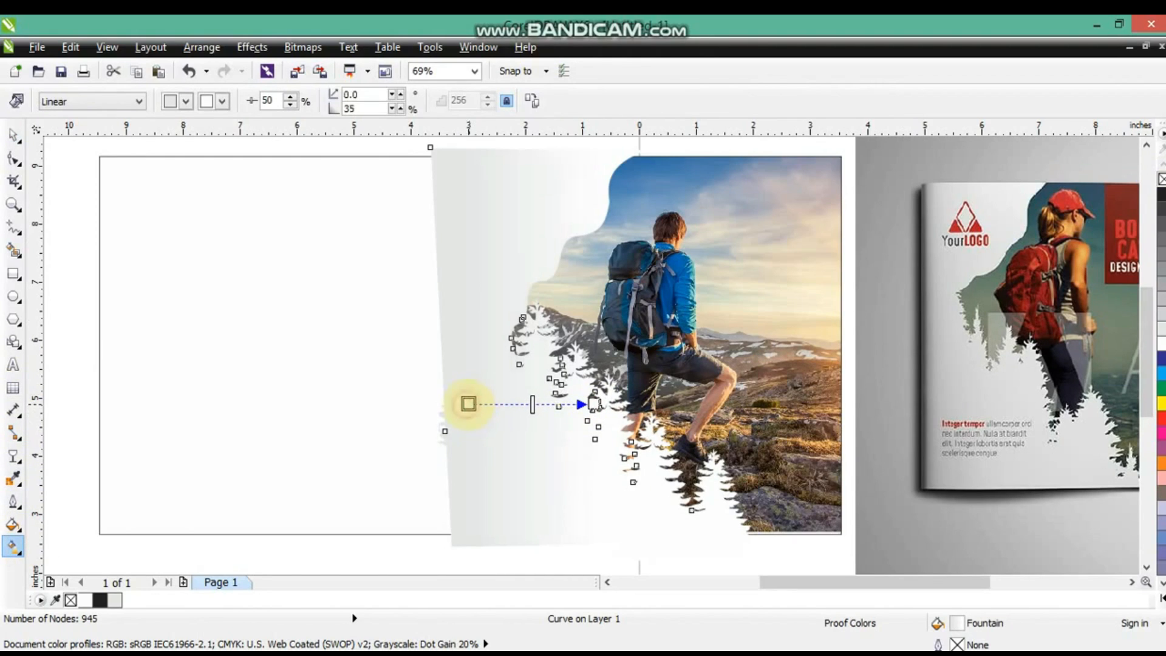
{"action": "left_click", "coordinate": [13, 135]}
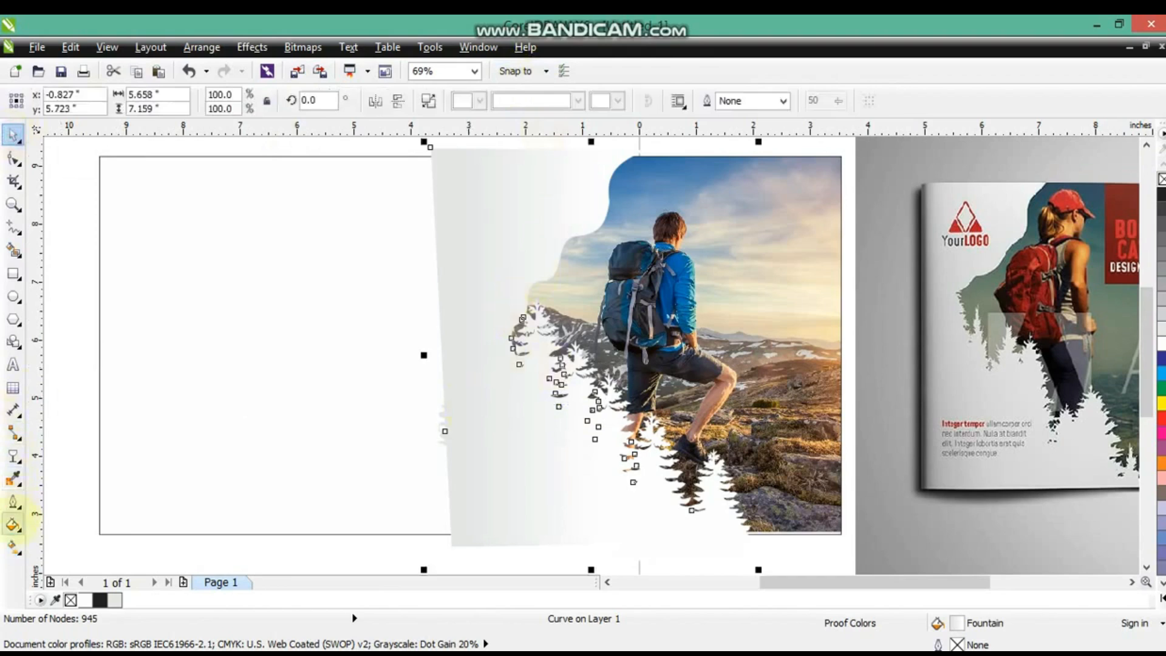
{"action": "left_click", "coordinate": [13, 546]}
{"action": "left_click_drag", "start_coordinate": [470, 405], "coordinate": [447, 401]}
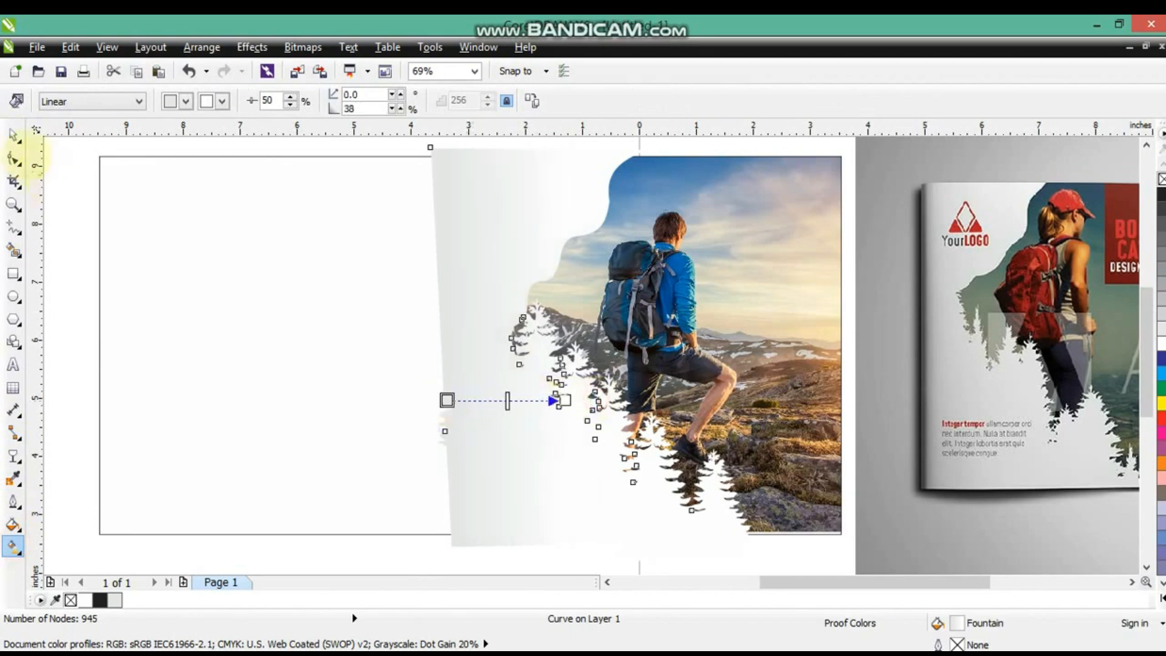
- PowerClip the gradient tree-and-mountain shape inside the right square containing the hiker photo
{"action": "left_click", "coordinate": [12, 134]}
{"action": "left_click", "coordinate": [252, 47]}
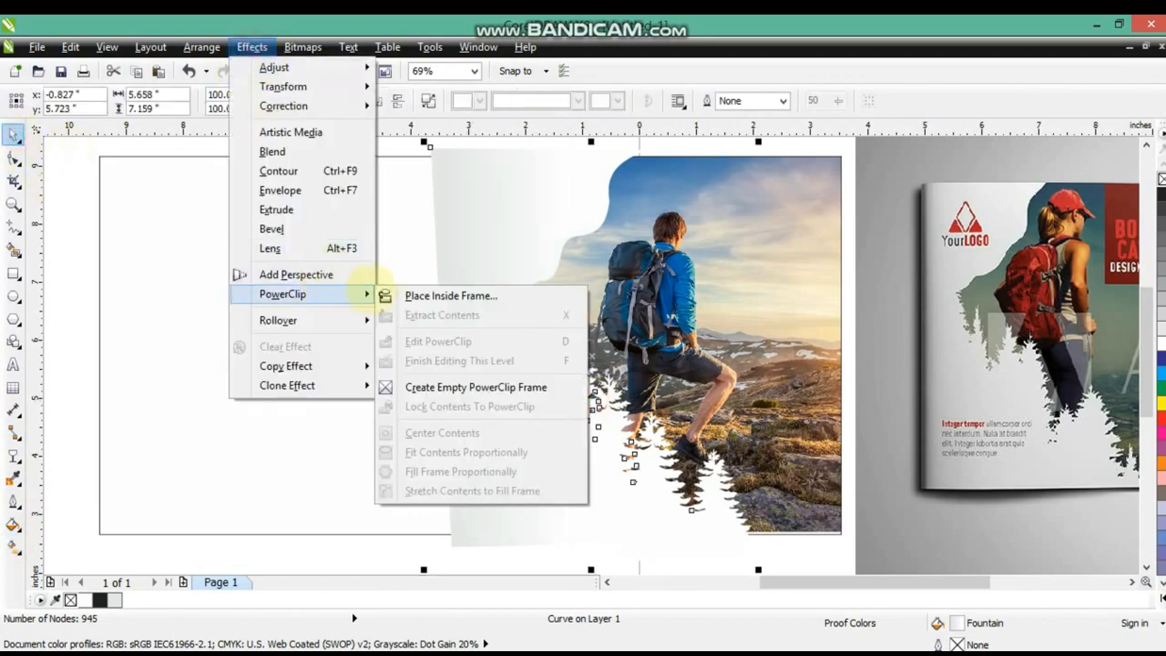
{"action": "left_click", "coordinate": [387, 295]}
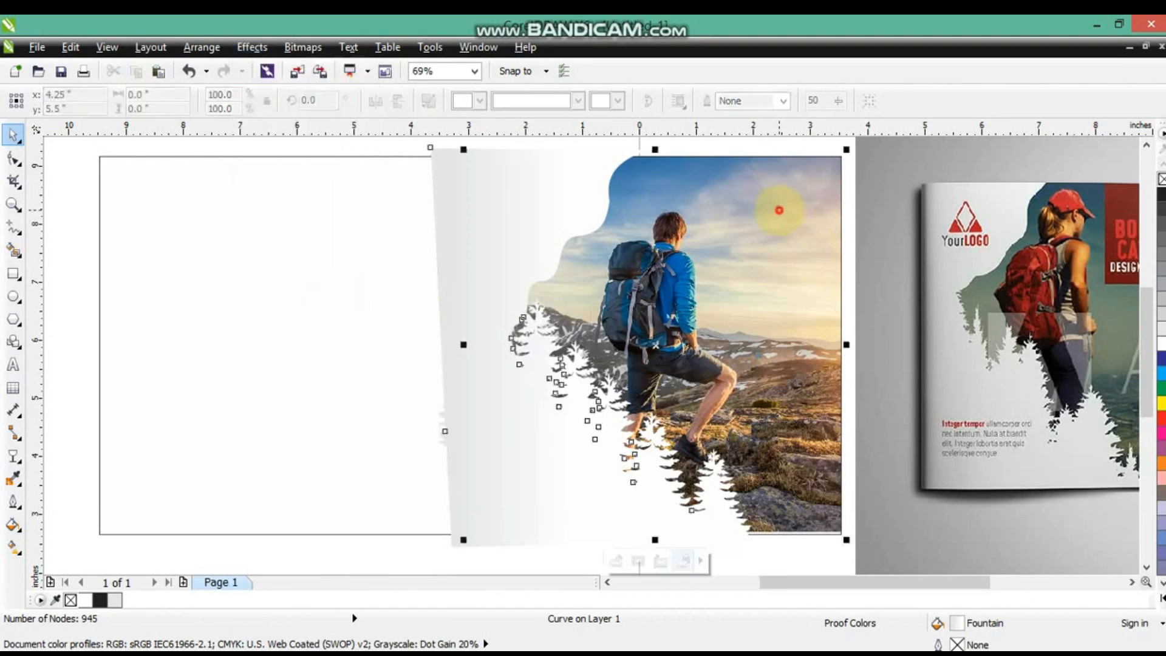
{"action": "left_click", "coordinate": [778, 209]}
{"action": "left_click", "coordinate": [859, 261]}
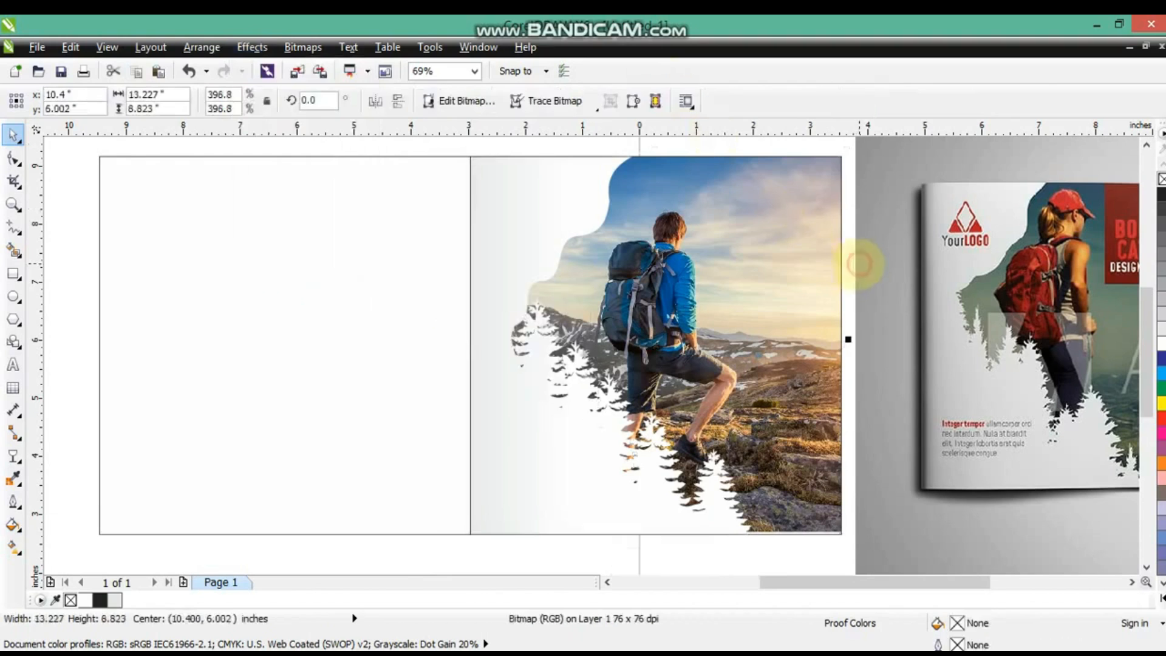
{"action": "scroll", "coordinate": [732, 277], "scroll_direction": "down", "scroll_amount": 2}
{"action": "left_click", "coordinate": [735, 191]}
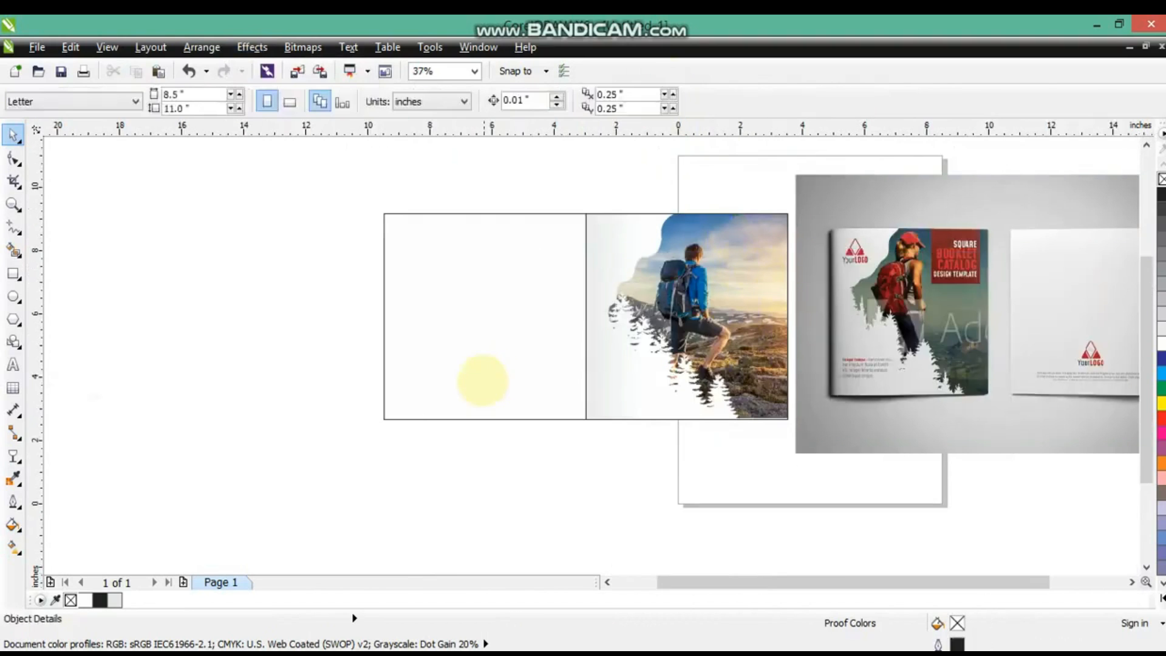
- Move the mountain logo bitmap above the front cover and outline-trace it as a low quality image with its background removed
{"action": "left_click", "coordinate": [13, 204]}
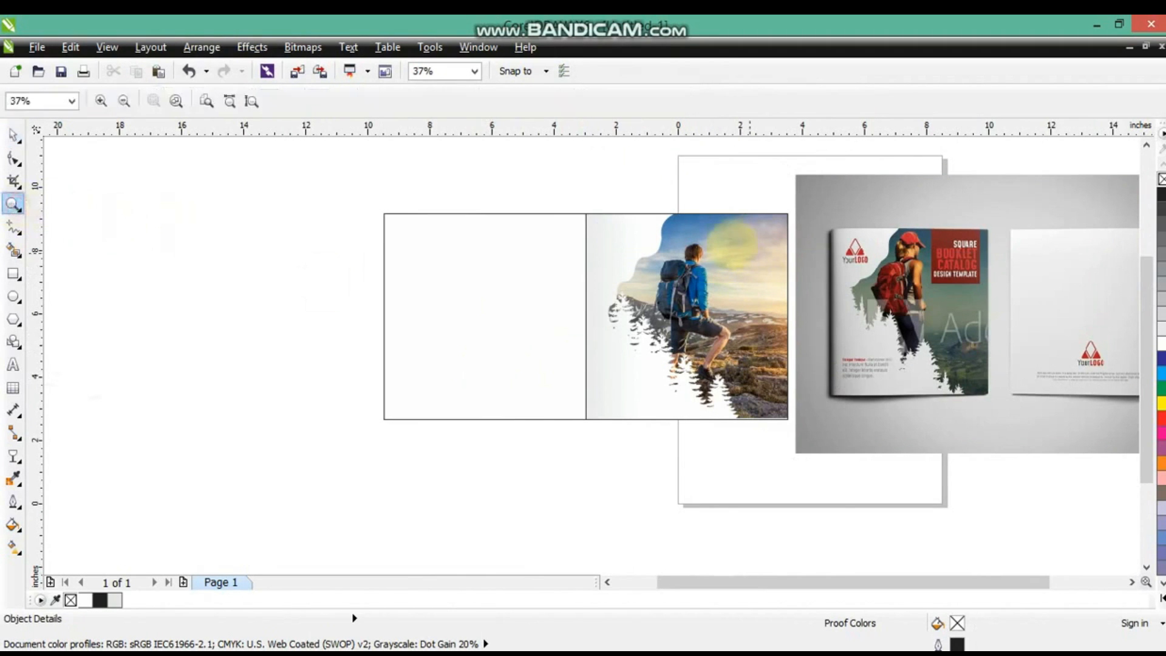
{"action": "right_click", "coordinate": [614, 188]}
{"action": "left_click_drag", "start_coordinate": [506, 196], "coordinate": [1007, 419]}
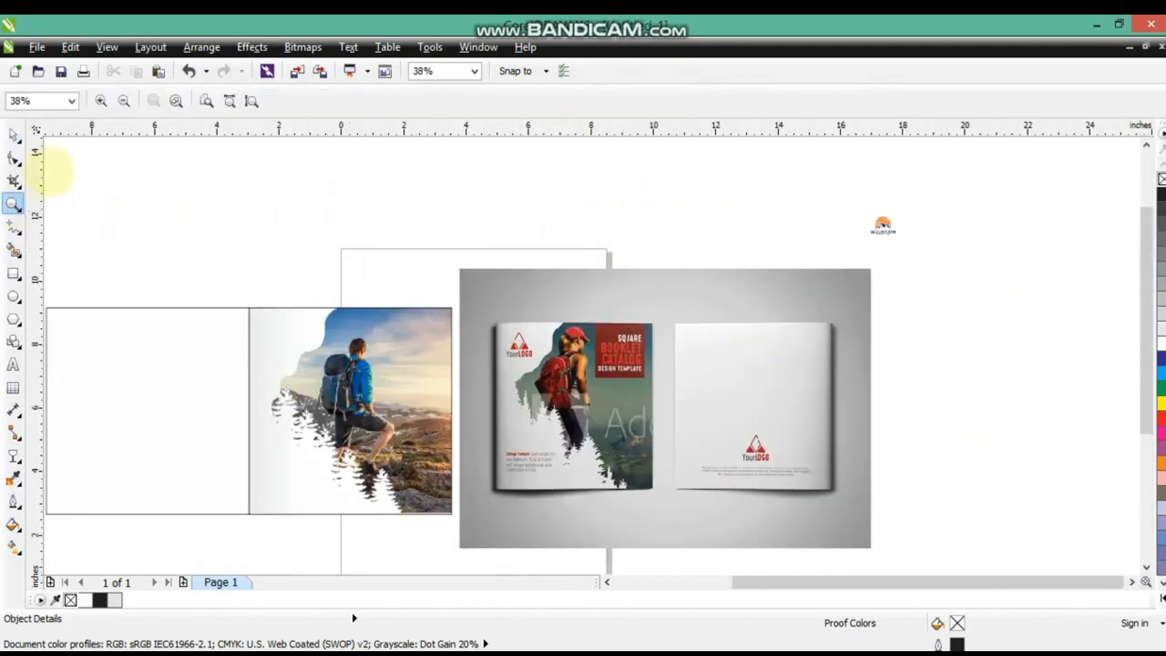
{"action": "left_click", "coordinate": [12, 134]}
{"action": "left_click_drag", "start_coordinate": [883, 226], "coordinate": [301, 209]}
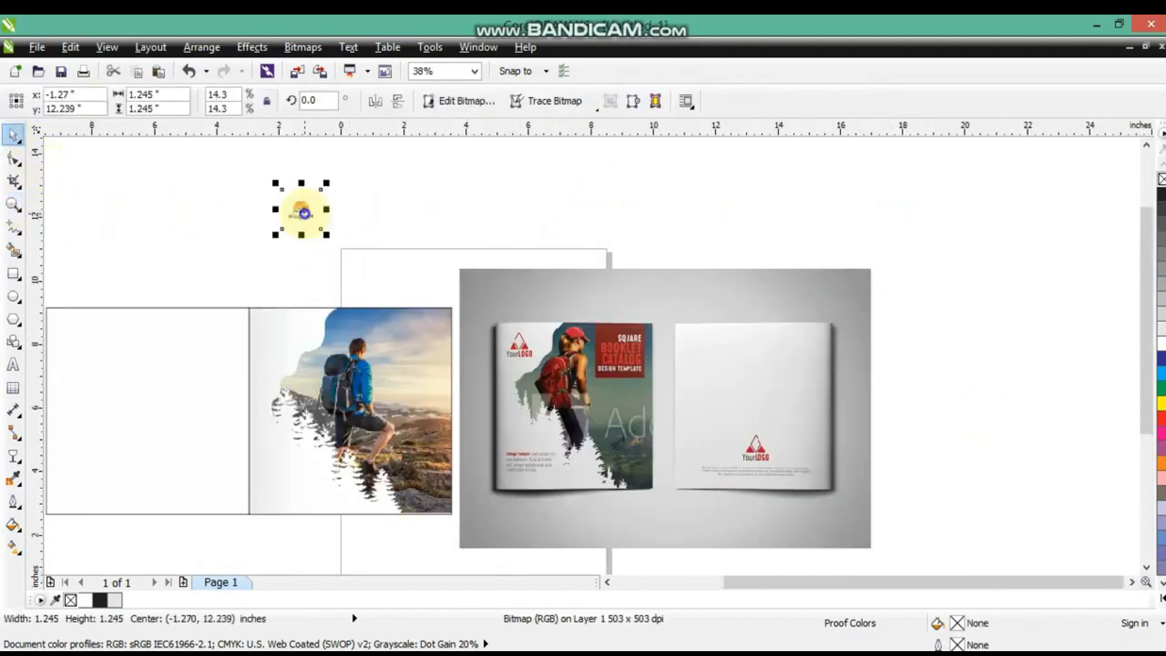
{"action": "right_click", "coordinate": [300, 208]}
{"action": "mouse_move", "coordinate": [389, 112]}
{"action": "left_click", "coordinate": [638, 190]}
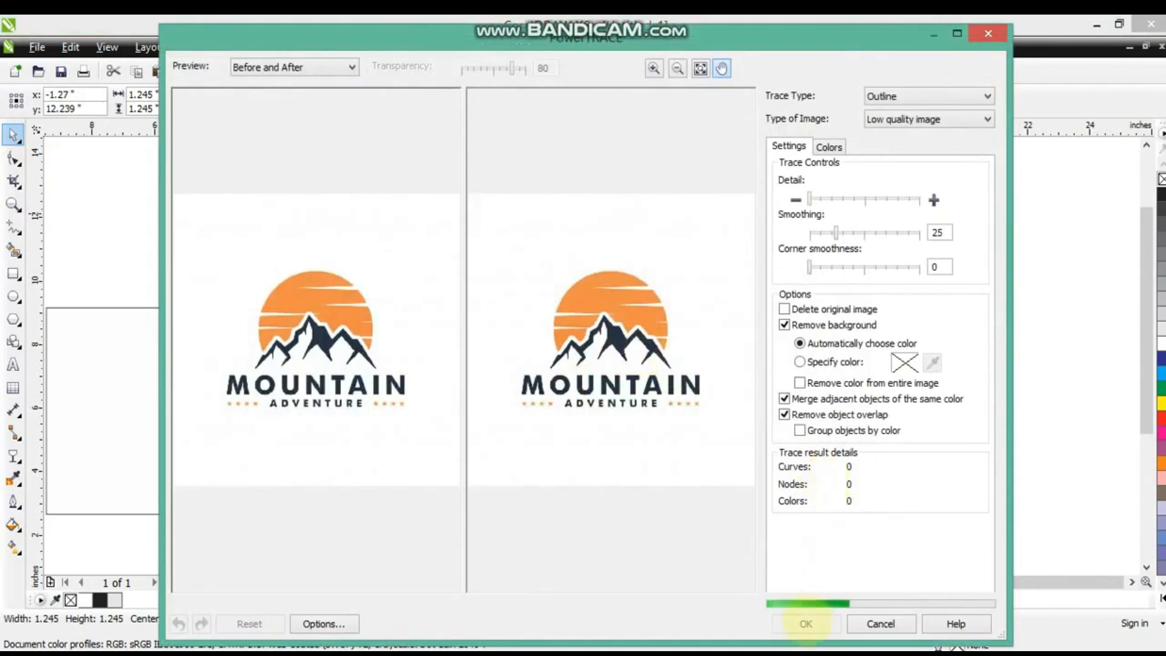
{"action": "left_click", "coordinate": [807, 624]}
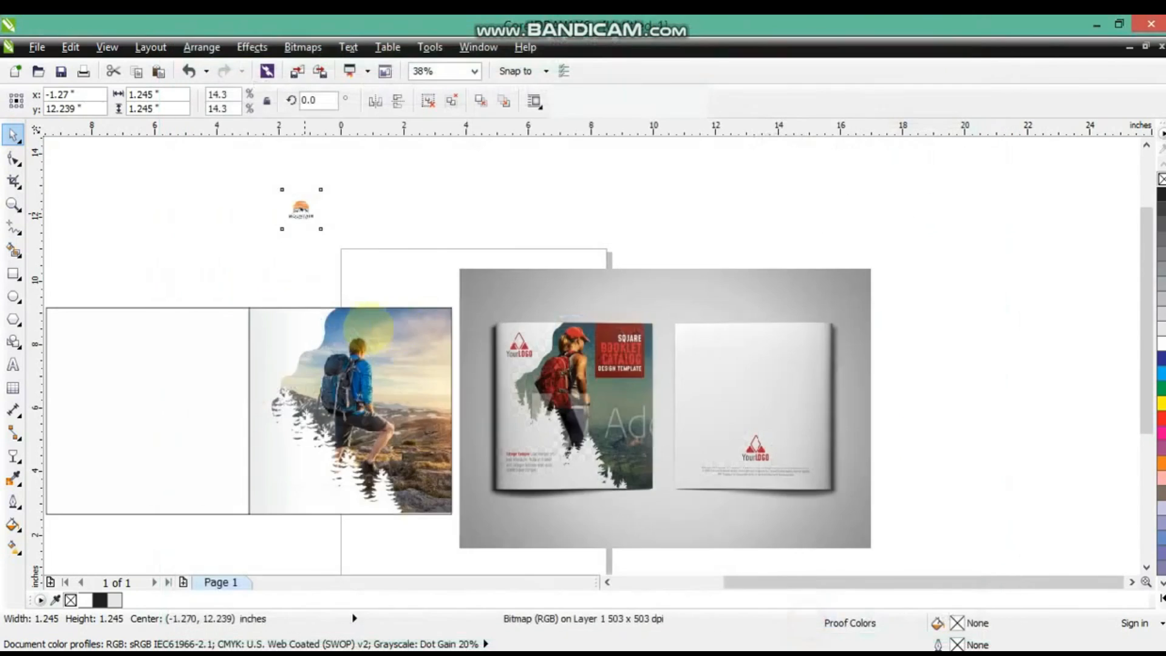
- Place the traced logo in front at the front cover's upper left, about 1.19 by 0.89 inches, and delete the original logo bitmap
{"action": "mouse_move", "coordinate": [301, 208]}
{"action": "left_mouse_down"}
{"action": "mouse_move", "coordinate": [416, 219]}
{"action": "mouse_move", "coordinate": [317, 291]}
{"action": "mouse_move", "coordinate": [290, 333]}
{"action": "left_mouse_up"}
{"action": "left_click", "coordinate": [306, 209]}
{"action": "key", "text": "Delete"}
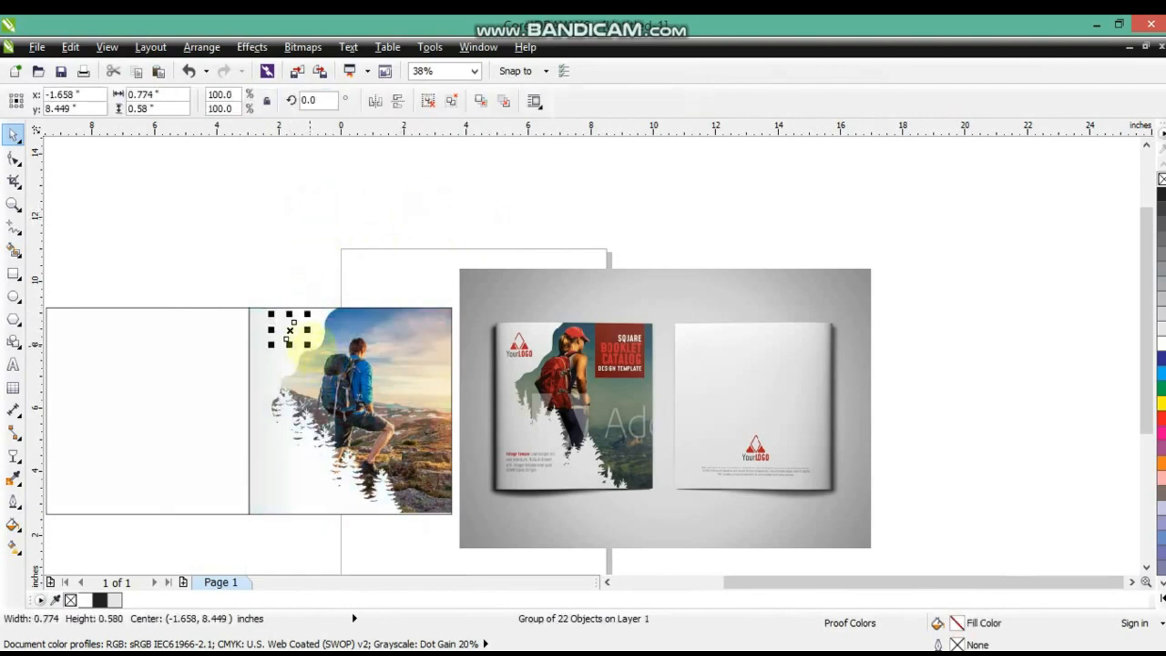
{"action": "key", "text": "shift+Page_Up"}
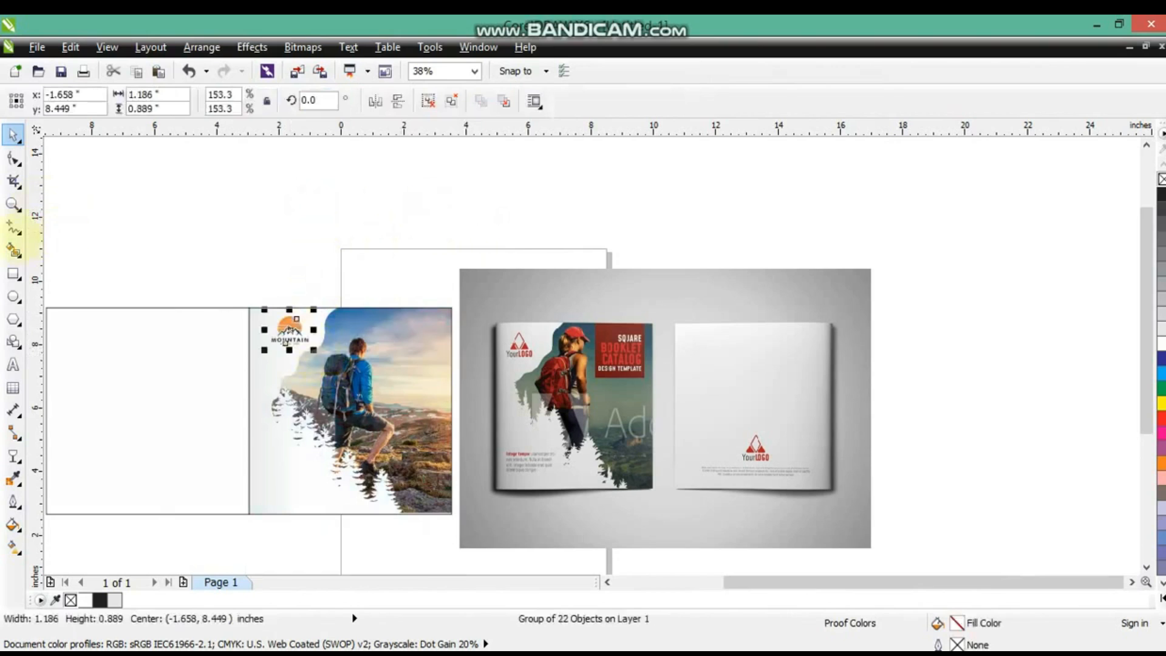
{"action": "left_click_drag", "start_coordinate": [286, 341], "coordinate": [275, 342]}
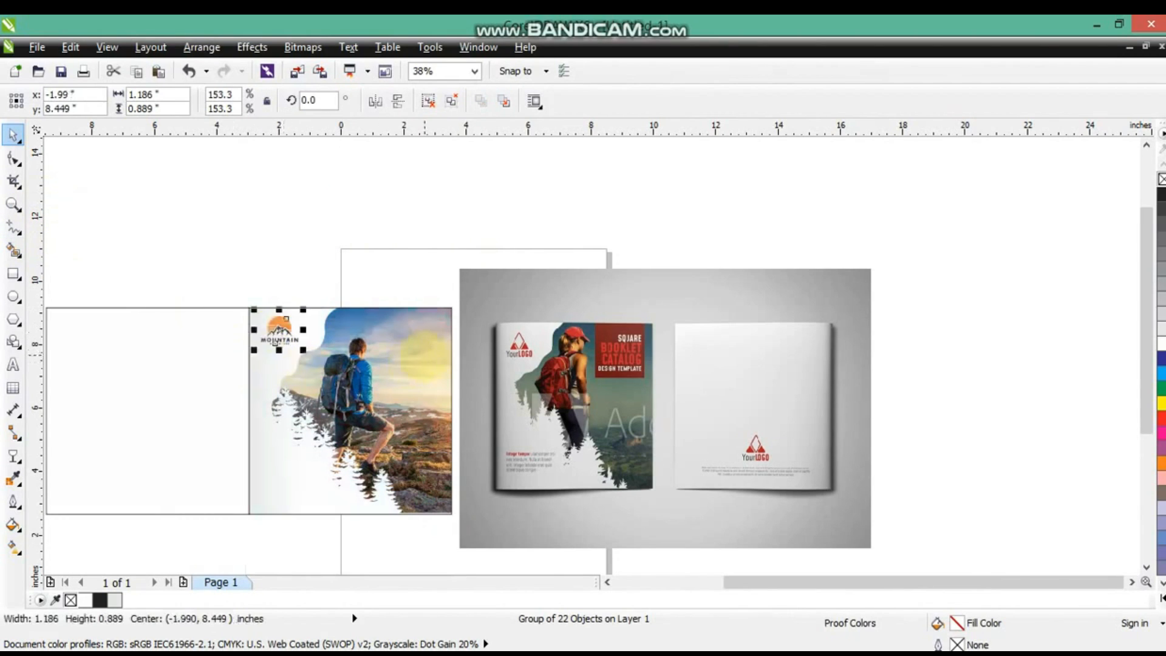
- Draw a rectangle about 1.75 by 2.12 inches over the sky and align its top with the front cover's upper edge
{"action": "left_click", "coordinate": [428, 354], "text": "shift"}
{"action": "left_click", "coordinate": [550, 365], "text": "shift"}
{"action": "key", "text": "shift+F2"}
{"action": "key", "text": "Escape"}
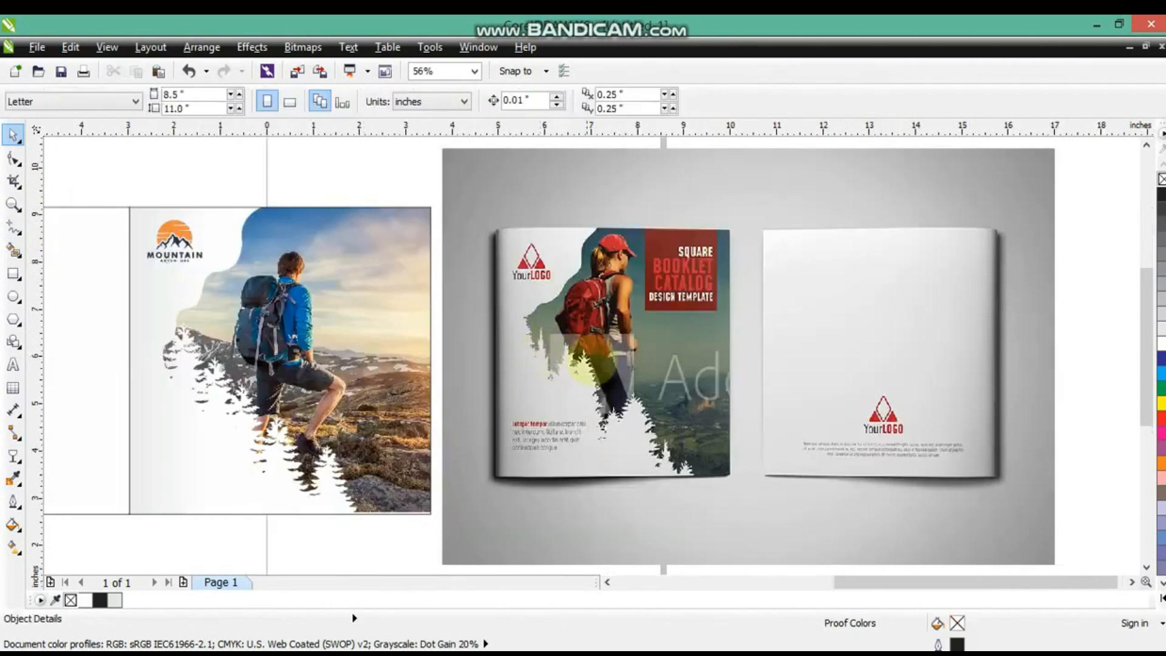
{"action": "left_click", "coordinate": [13, 274]}
{"action": "left_click_drag", "start_coordinate": [330, 207], "coordinate": [412, 307]}
{"action": "key", "text": "space"}
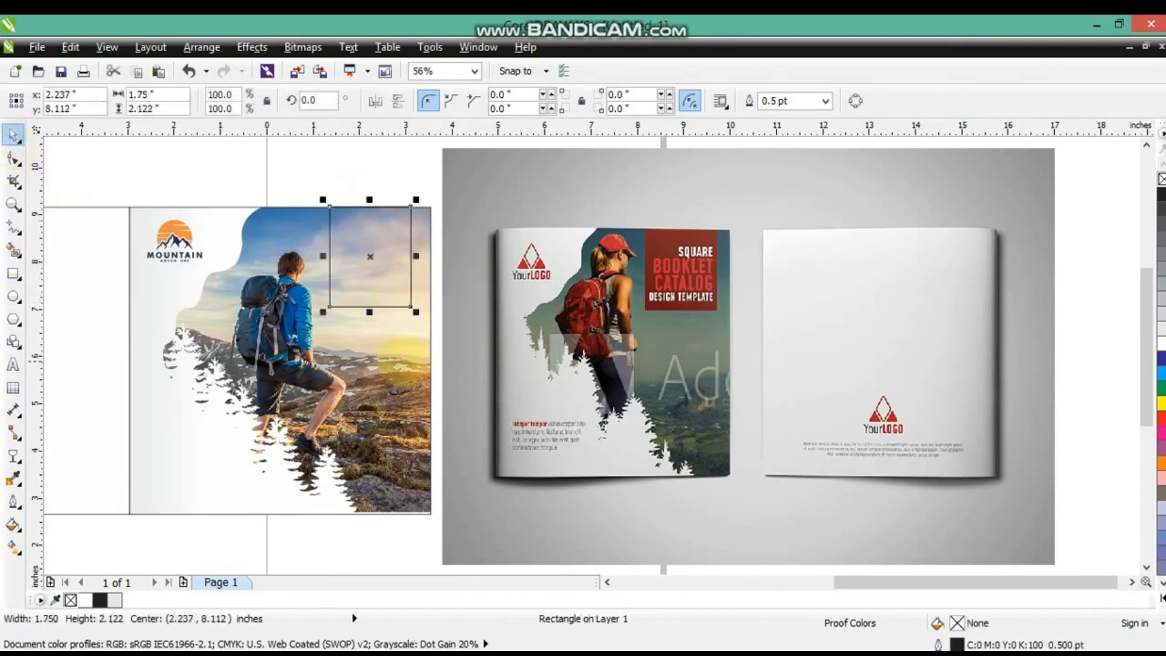
{"action": "left_click", "coordinate": [402, 360], "text": "shift"}
{"action": "left_click", "coordinate": [375, 151]}
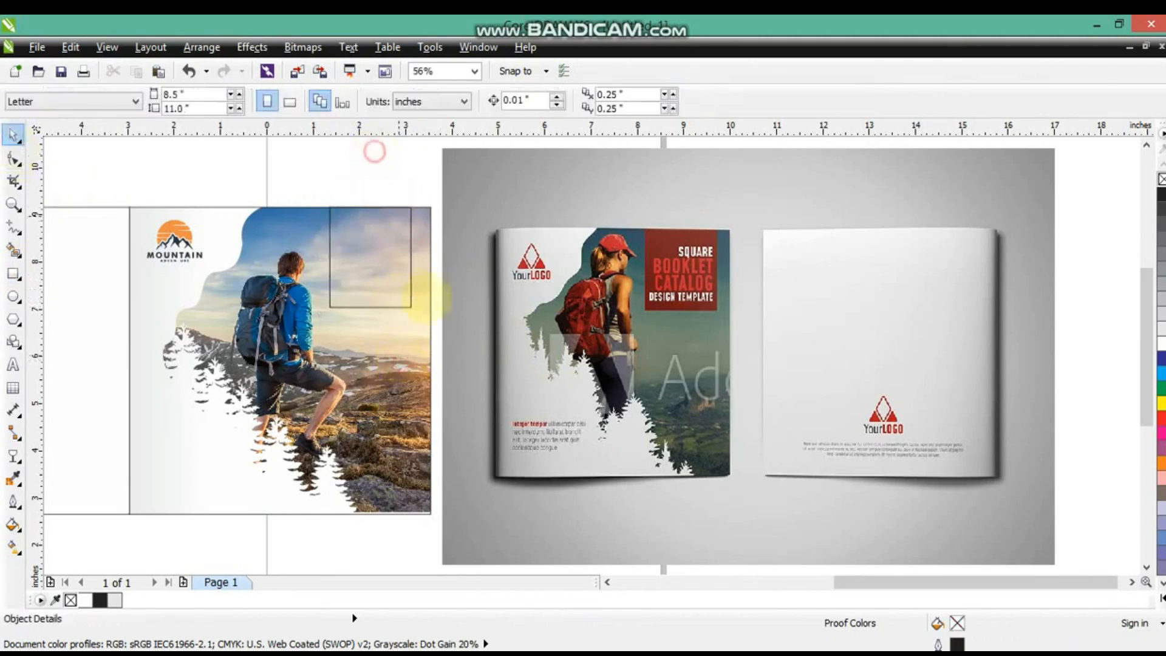
- Fill the rectangle with dark red C:19 M:100 Y:100 K:19 and remove its outline
{"action": "left_click", "coordinate": [409, 307]}
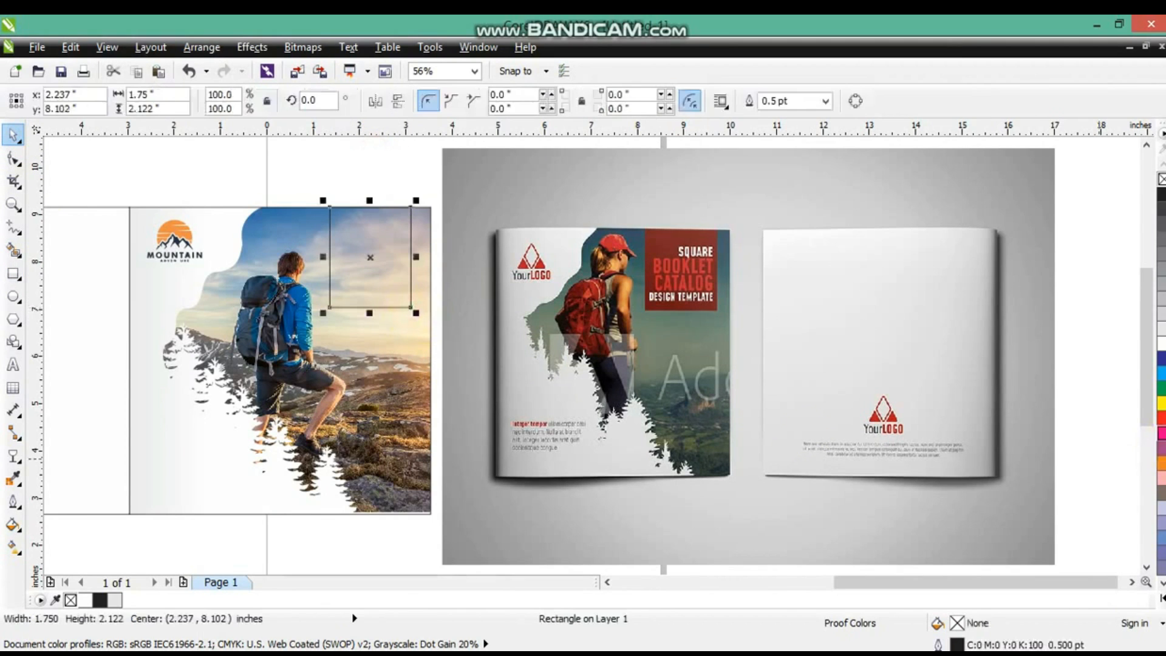
{"action": "left_click", "coordinate": [1161, 418]}
{"action": "left_click", "coordinate": [1161, 598]}
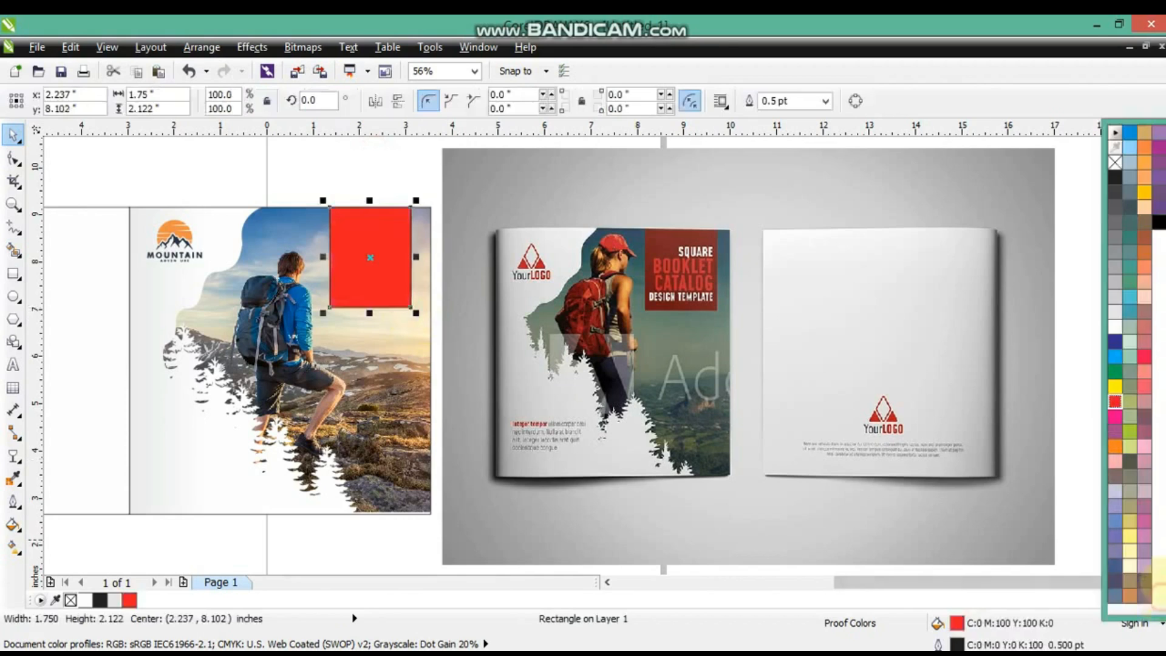
{"action": "left_click", "coordinate": [1157, 222]}
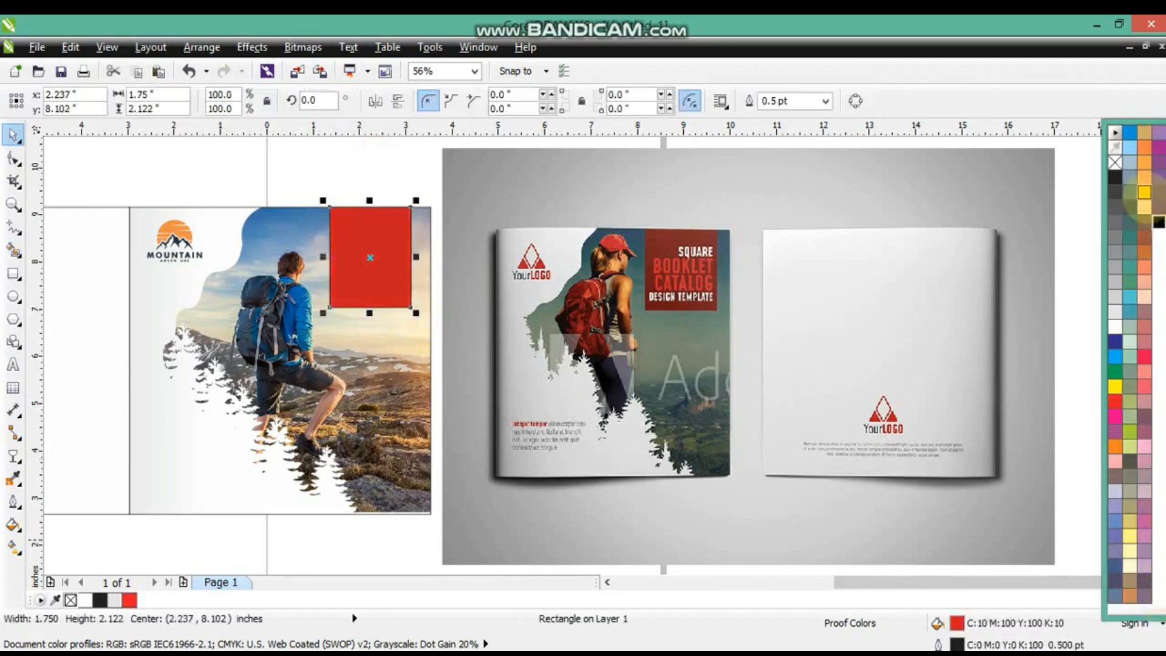
{"action": "left_click", "coordinate": [1159, 222], "text": "ctrl"}
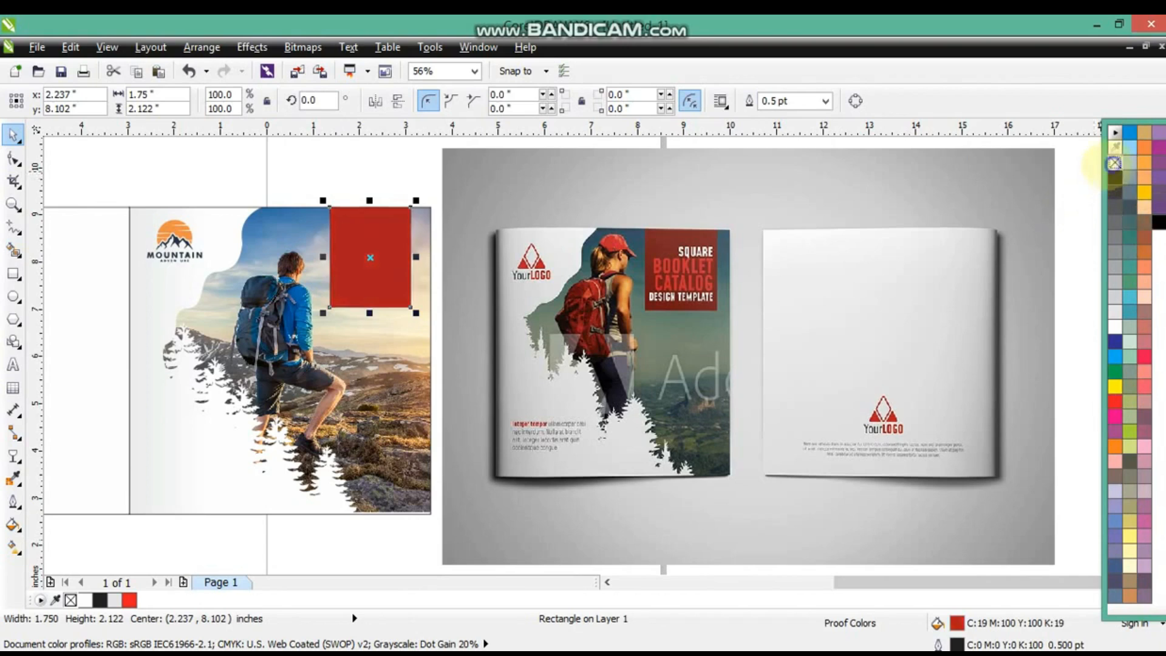
{"action": "right_click", "coordinate": [1114, 163]}
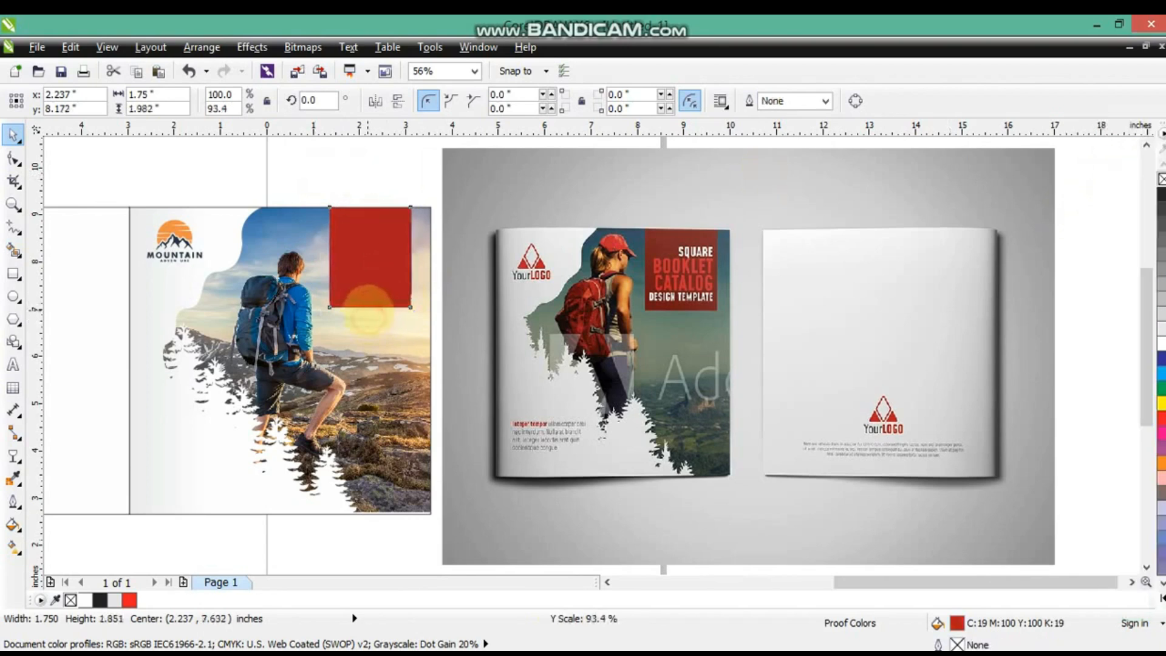
{"action": "left_click", "coordinate": [402, 162]}
- Add four lines of artistic text on the back cover reading SQUARE, BOOKLET, CATALOG and DESIGN TEMPLATE
{"action": "left_click", "coordinate": [12, 205]}
{"action": "mouse_move", "coordinate": [104, 162]}
{"action": "left_mouse_down"}
{"action": "mouse_move", "coordinate": [143, 195]}
{"action": "mouse_move", "coordinate": [781, 502]}
{"action": "mouse_move", "coordinate": [790, 520]}
{"action": "left_mouse_up"}
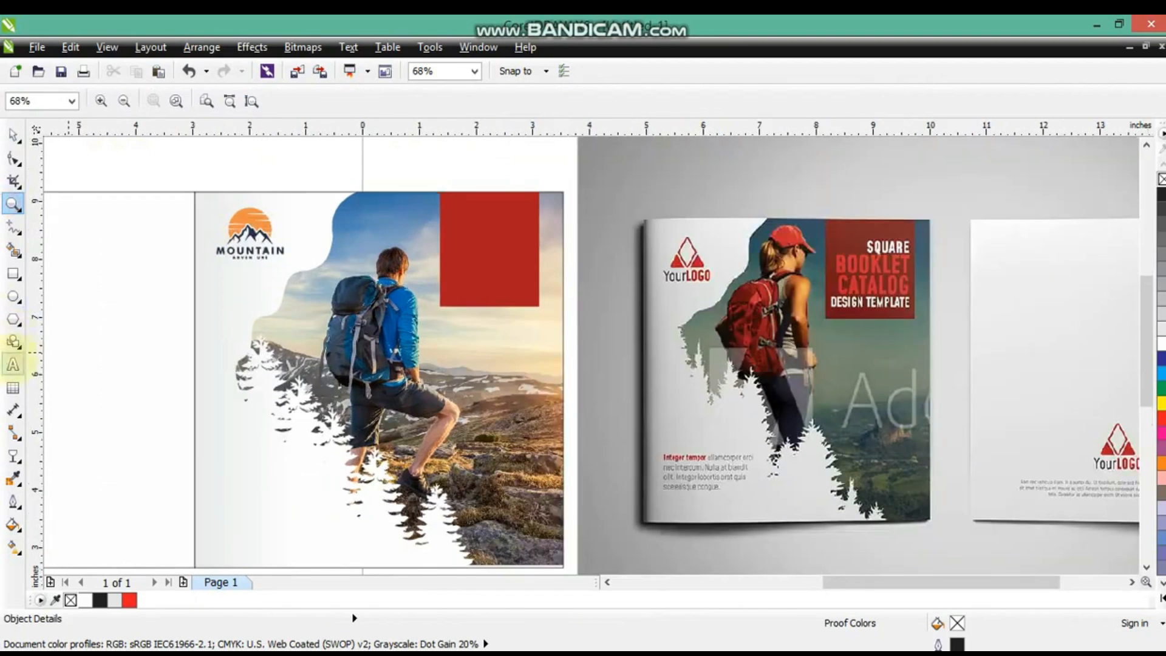
{"action": "left_click", "coordinate": [12, 364]}
{"action": "left_click", "coordinate": [73, 354]}
{"action": "type", "text": "SU"}
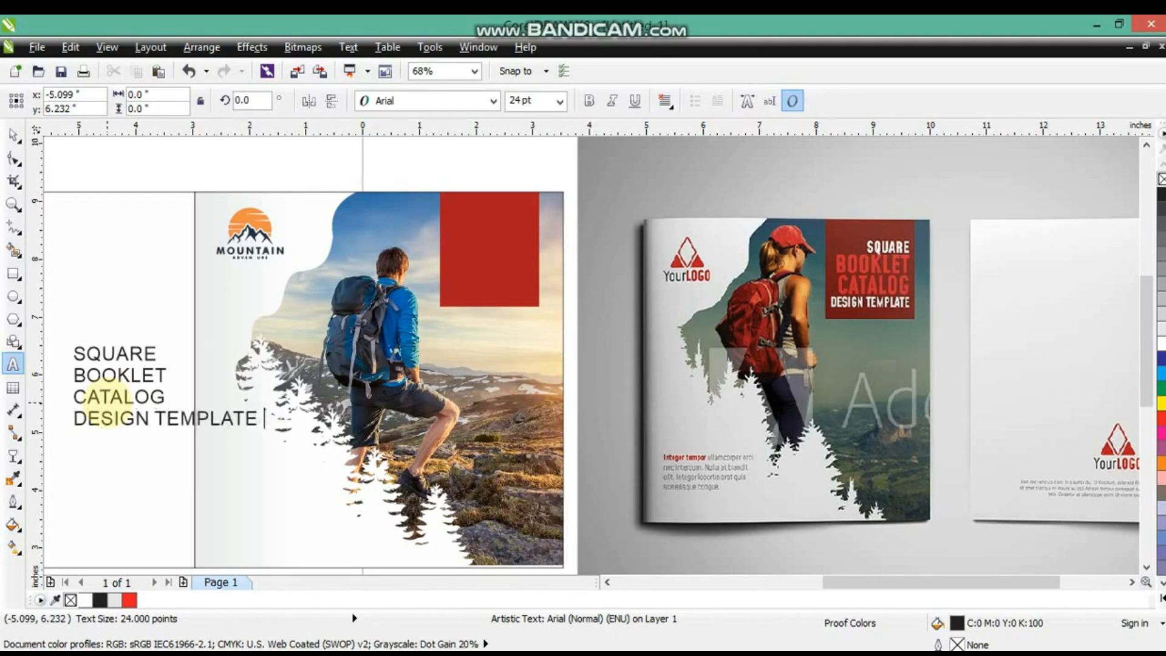
- Replace the entire four-line text with the logo's wording, MOUNTAIN and ADVENTURE, on two lines
{"action": "key", "text": "shift+Up"}
{"action": "key", "text": "shift+Up"}
{"action": "key", "text": "shift+Up"}
{"action": "key", "text": "shift+Home"}
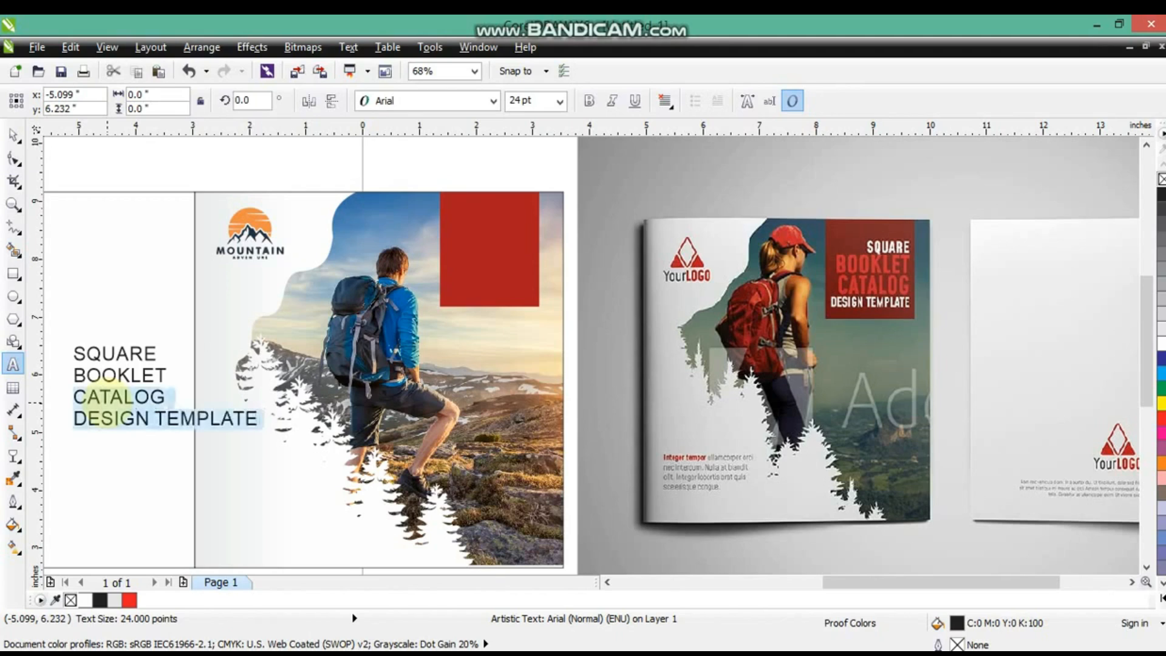
{"action": "type", "text": "MOUNTAIN"}
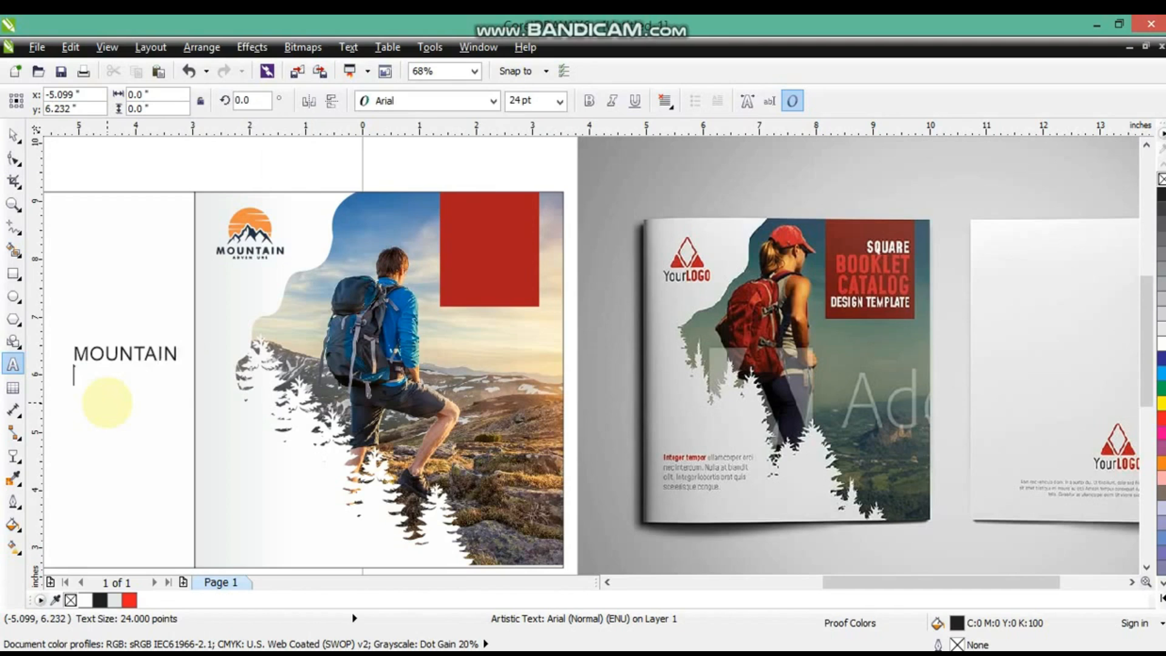
{"action": "left_click", "coordinate": [125, 353]}
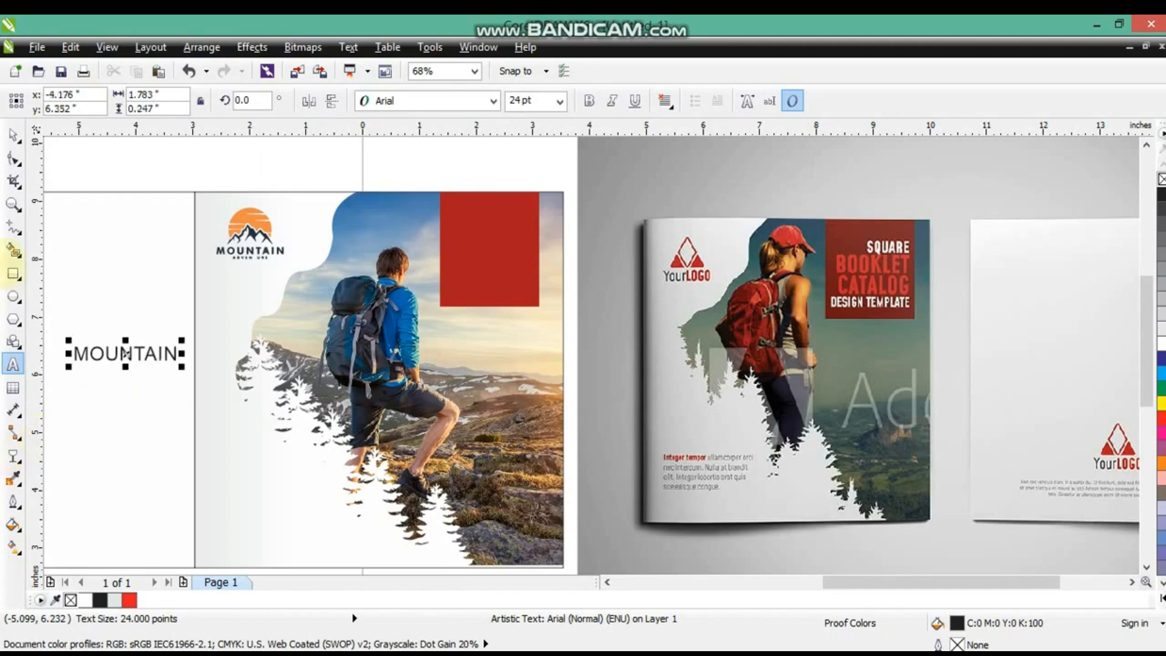
{"action": "left_click", "coordinate": [12, 205]}
{"action": "left_click_drag", "start_coordinate": [163, 238], "coordinate": [346, 282]}
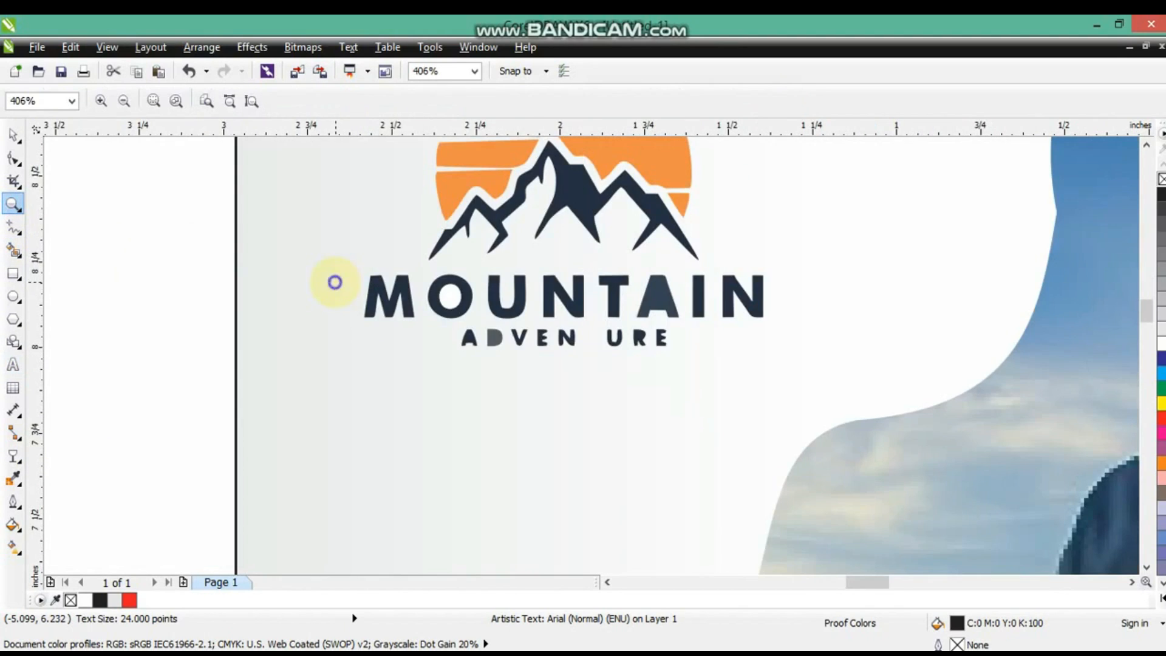
{"action": "right_click", "coordinate": [227, 322]}
{"action": "left_click", "coordinate": [12, 364]}
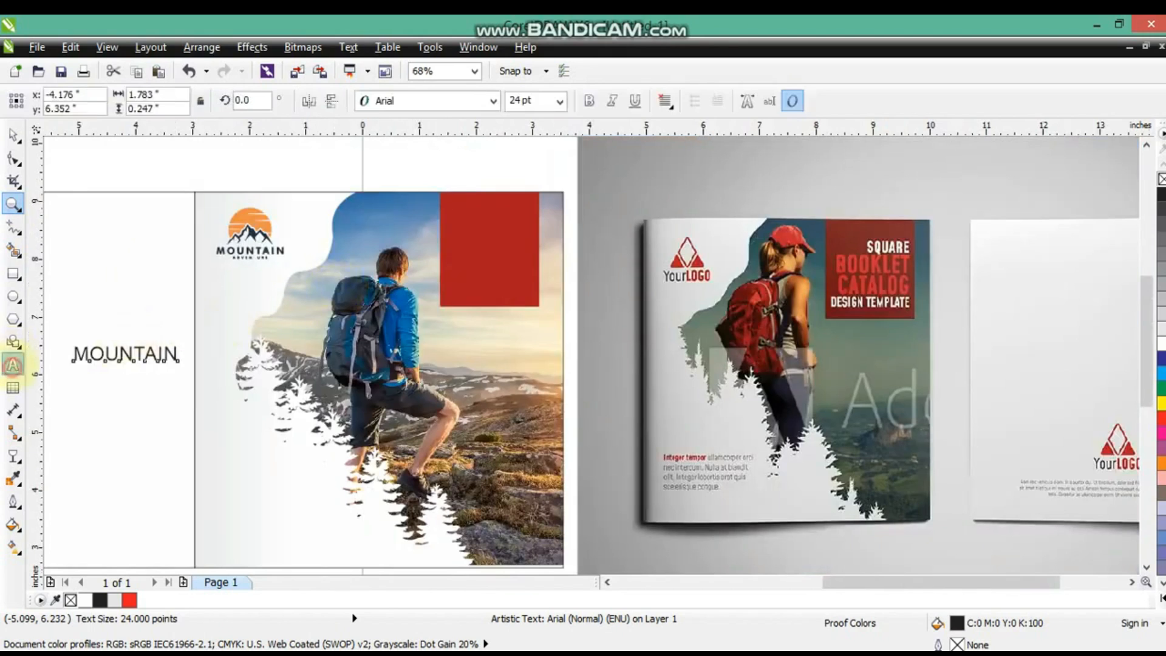
{"action": "key", "text": "Return"}
{"action": "type", "text": "ADVENTURE"}
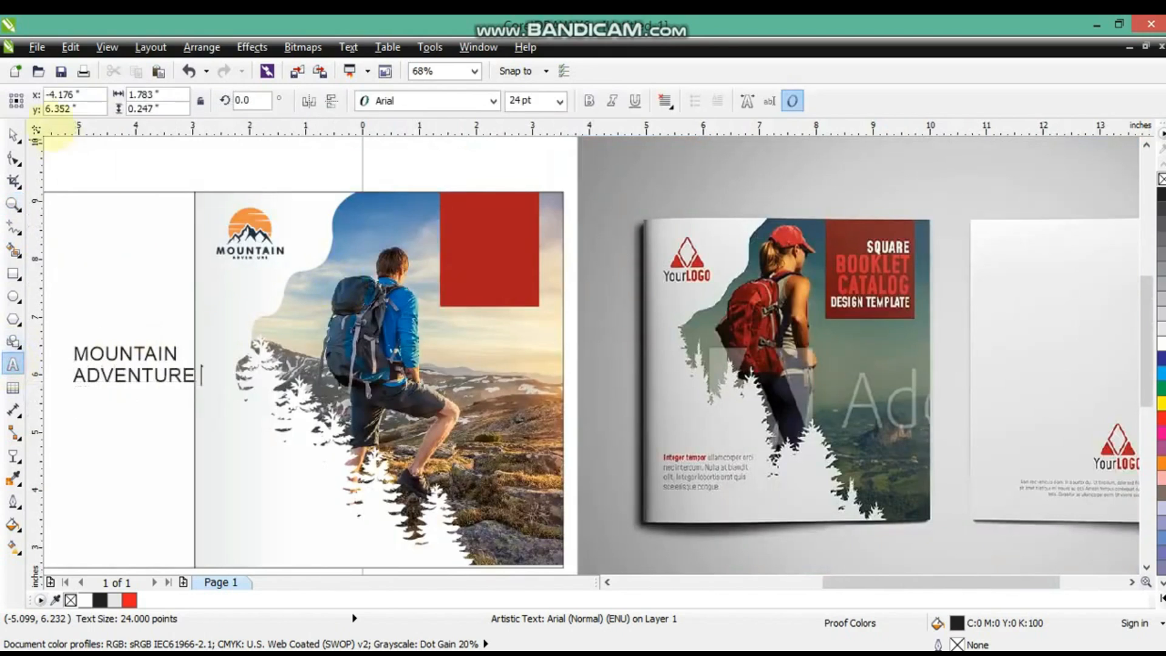
- Set the MOUNTAIN ADVENTURE text to the Zurich BdXCn BT font and break it apart into separate lines
{"action": "left_click", "coordinate": [12, 134]}
{"action": "left_click", "coordinate": [436, 103]}
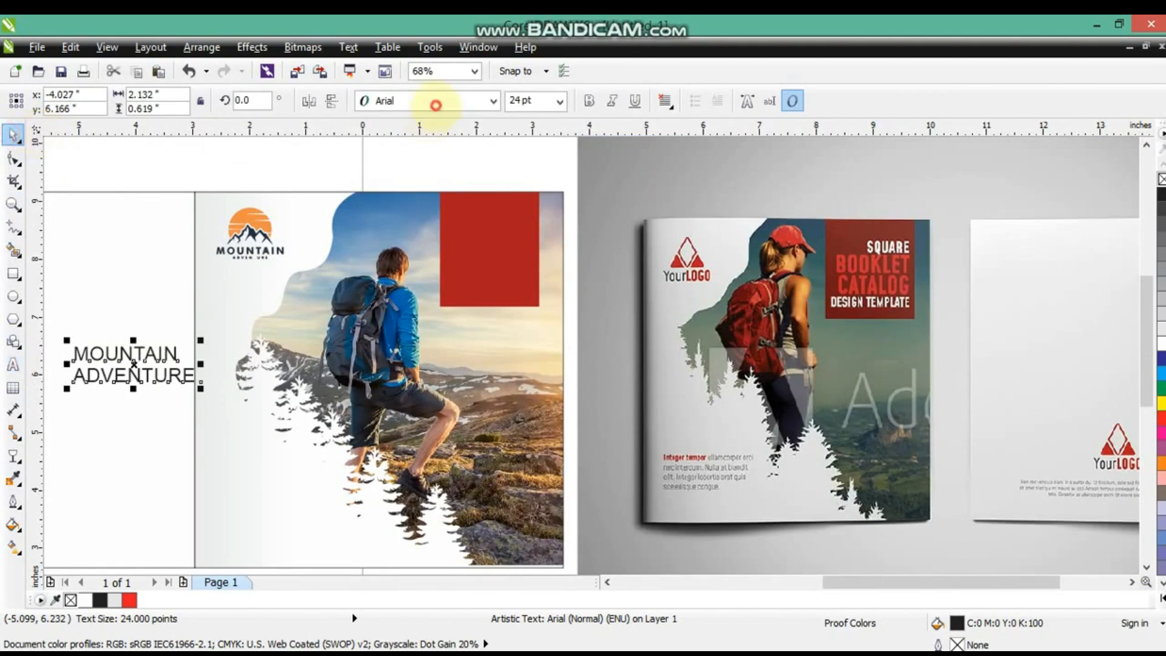
{"action": "left_click", "coordinate": [423, 156]}
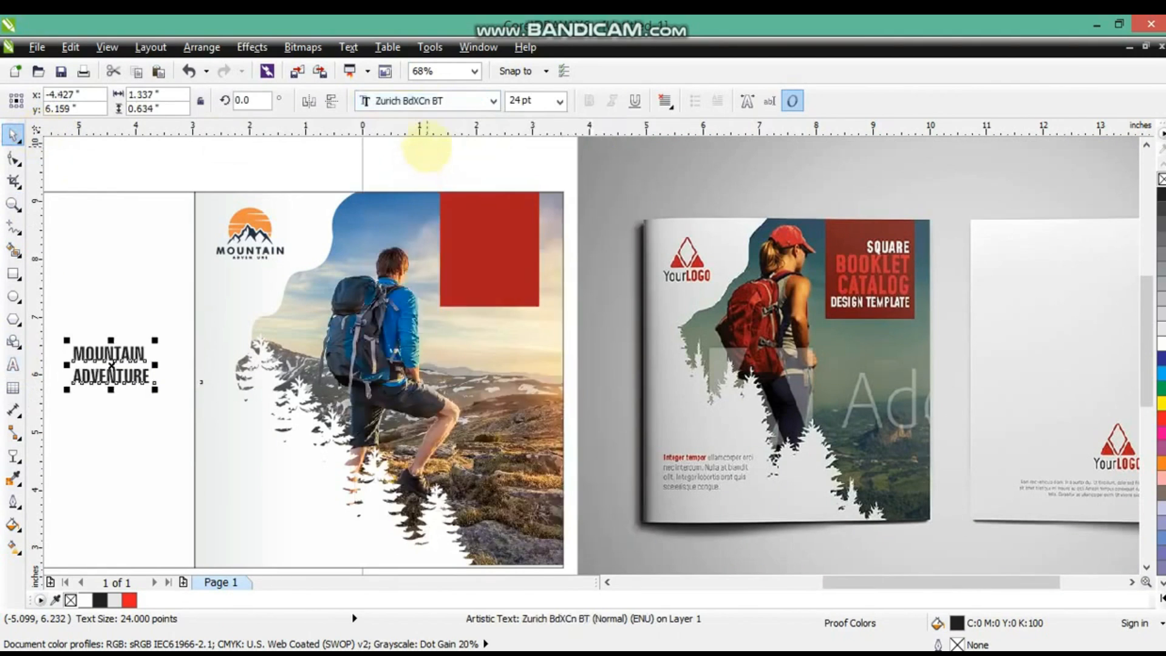
{"action": "key", "text": "ctrl+k"}
- Place the two title lines in white on the red rectangle and shorten the rectangle to fit around them
{"action": "left_click_drag", "start_coordinate": [111, 364], "coordinate": [489, 251]}
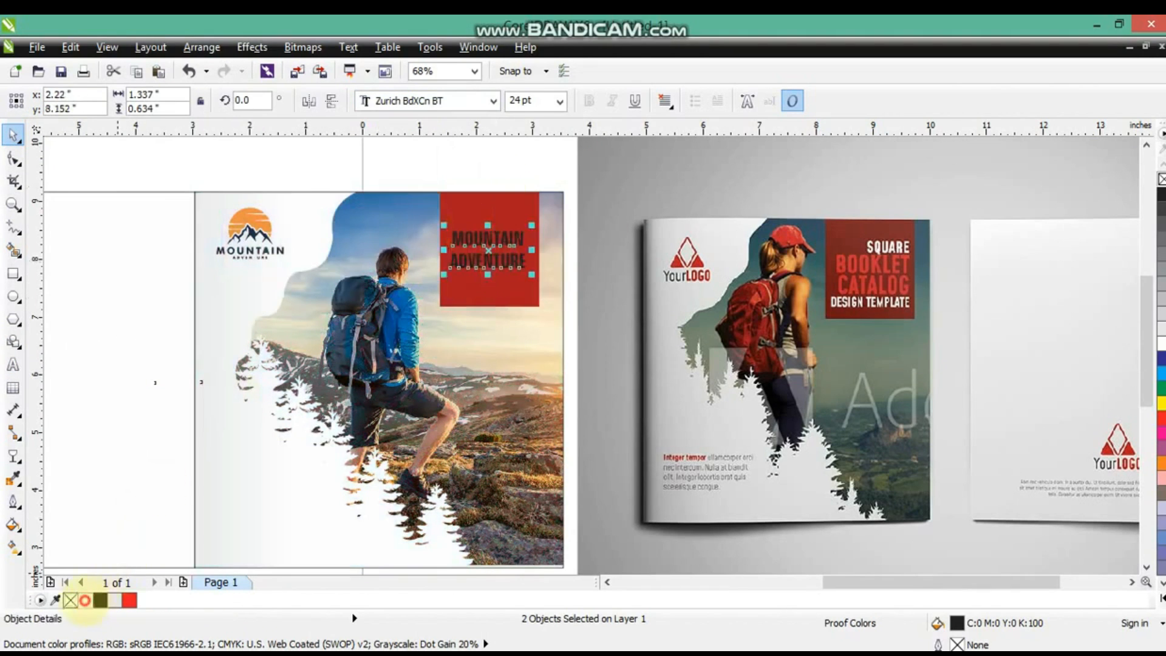
{"action": "left_click", "coordinate": [85, 600]}
{"action": "left_click", "coordinate": [488, 315]}
{"action": "left_click_drag", "start_coordinate": [488, 316], "coordinate": [505, 254]}
{"action": "left_click", "coordinate": [502, 264]}
{"action": "left_click", "coordinate": [515, 237], "text": "shift"}
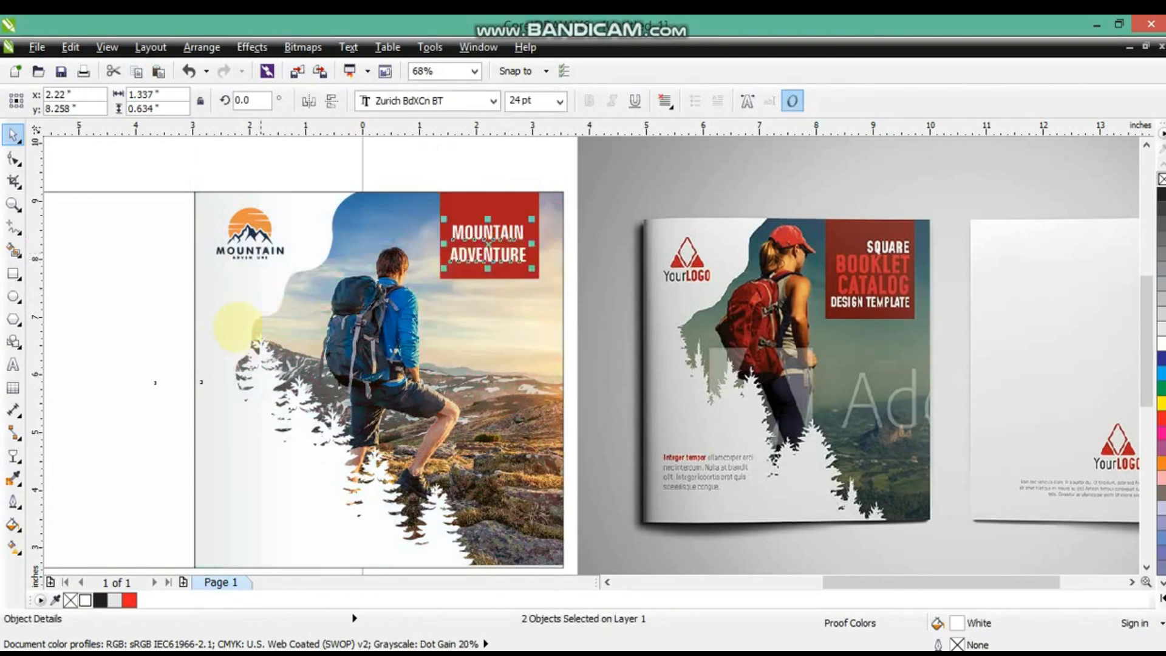
- Copy the ADVENTURE line to the front cover's lower left at about 16.6 pt and colour it black
{"action": "left_click_drag", "start_coordinate": [149, 331], "coordinate": [265, 507]}
{"action": "right_click", "coordinate": [312, 513]}
{"action": "left_click", "coordinate": [99, 602]}
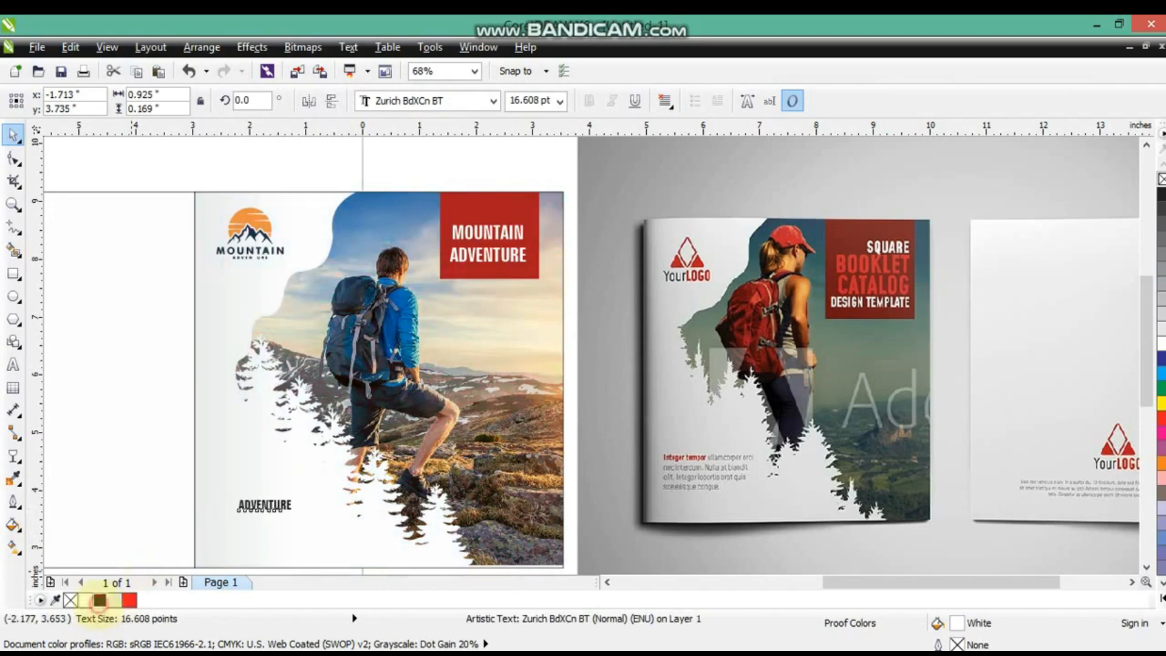
- Replace the copied ADVENTURE text with the heading ABOUT: and three lines of filler text, and scale it down to about 10.6 pt
{"action": "left_click", "coordinate": [13, 363]}
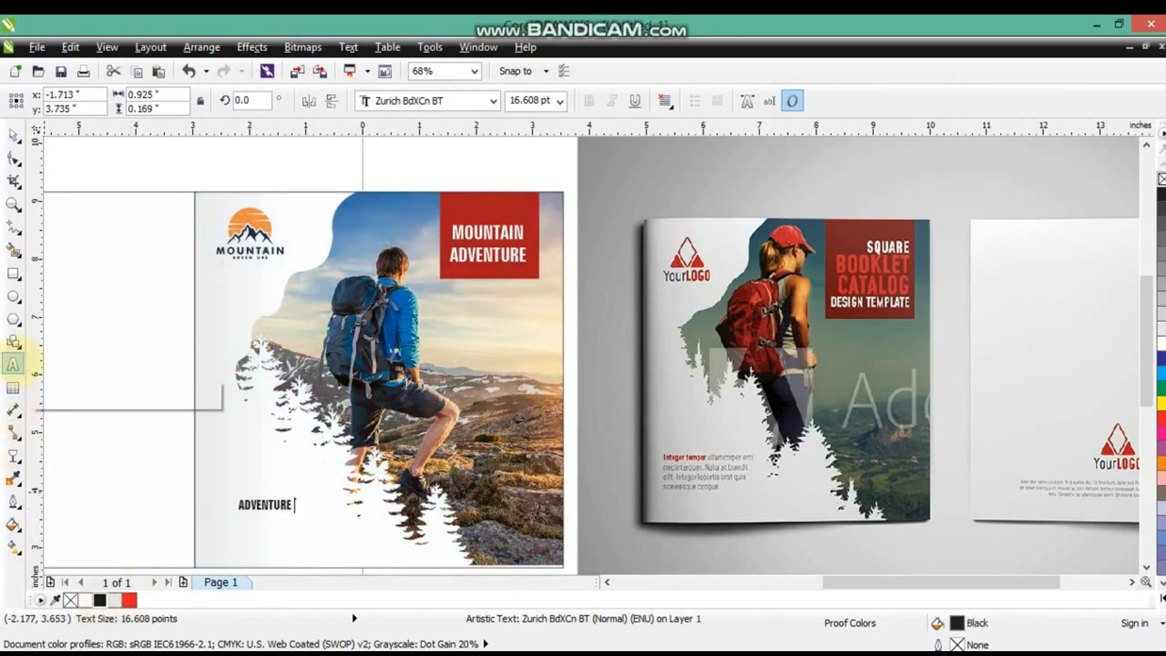
{"action": "key", "text": "ctrl+a"}
{"action": "type", "text": "ABO"}
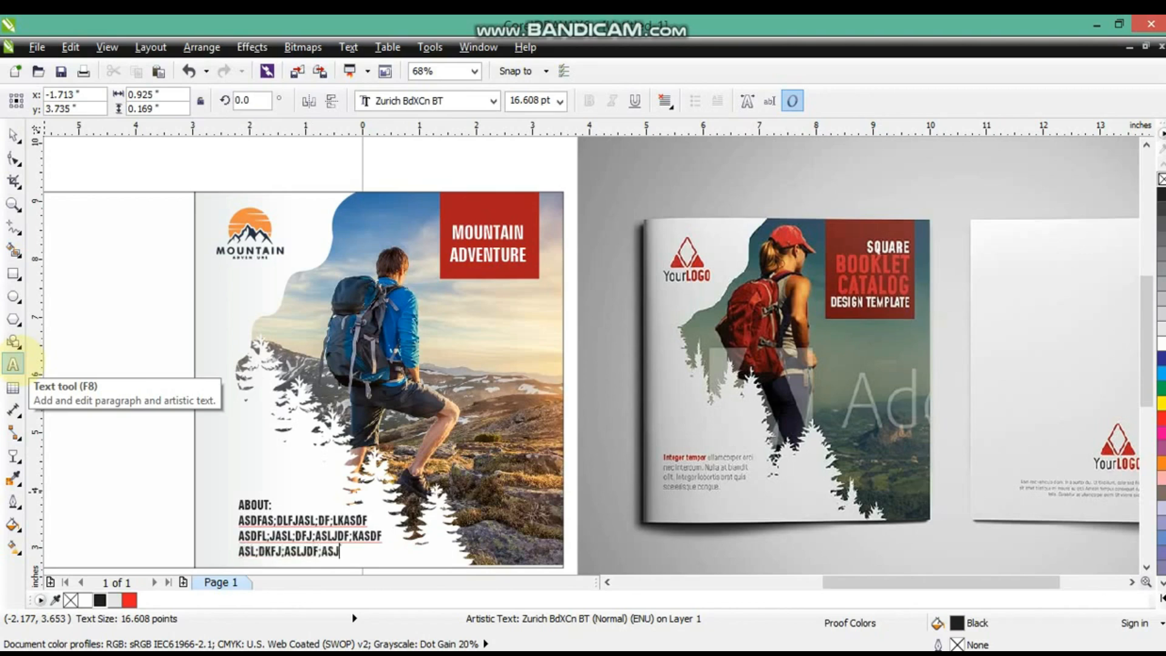
{"action": "left_click", "coordinate": [13, 134]}
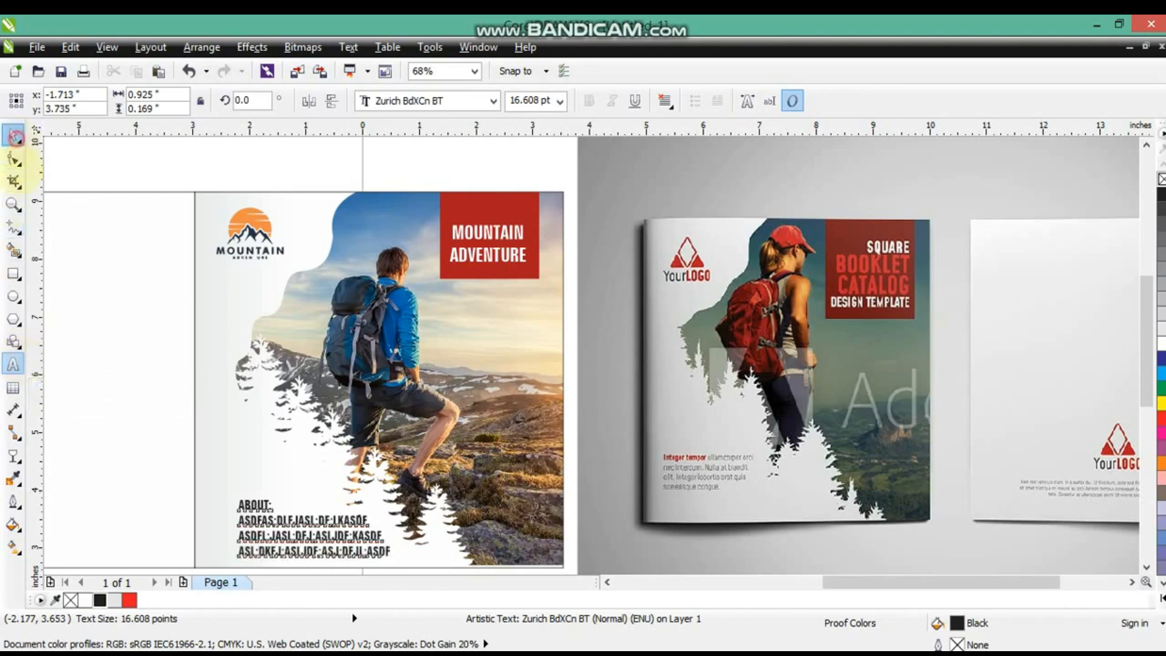
{"action": "left_click_drag", "start_coordinate": [397, 564], "coordinate": [292, 528]}
- Fill the blank back cover square with a linear gradient from light grey at the spine to white toward its outer side
{"action": "scroll", "coordinate": [400, 451], "scroll_direction": "down", "scroll_amount": 2}
{"action": "left_click", "coordinate": [258, 317]}
{"action": "left_click", "coordinate": [263, 312]}
{"action": "left_click", "coordinate": [263, 341]}
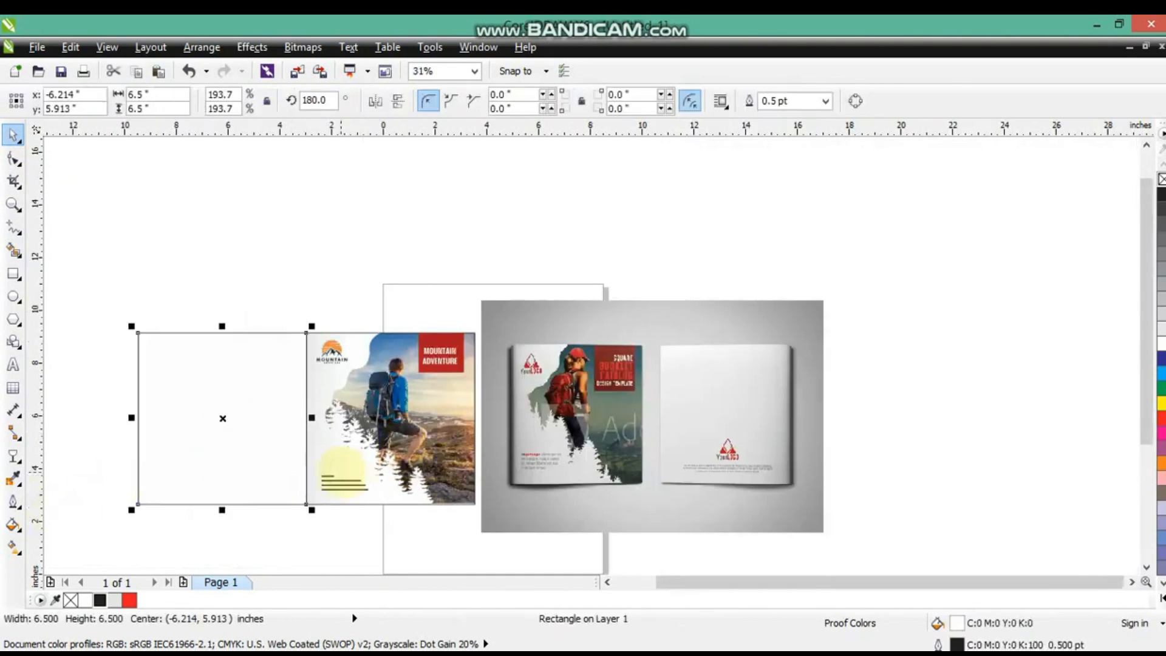
{"action": "left_click", "coordinate": [115, 600]}
{"action": "key", "text": "g"}
{"action": "left_click_drag", "start_coordinate": [302, 436], "coordinate": [215, 436]}
{"action": "left_click_drag", "start_coordinate": [301, 435], "coordinate": [339, 434]}
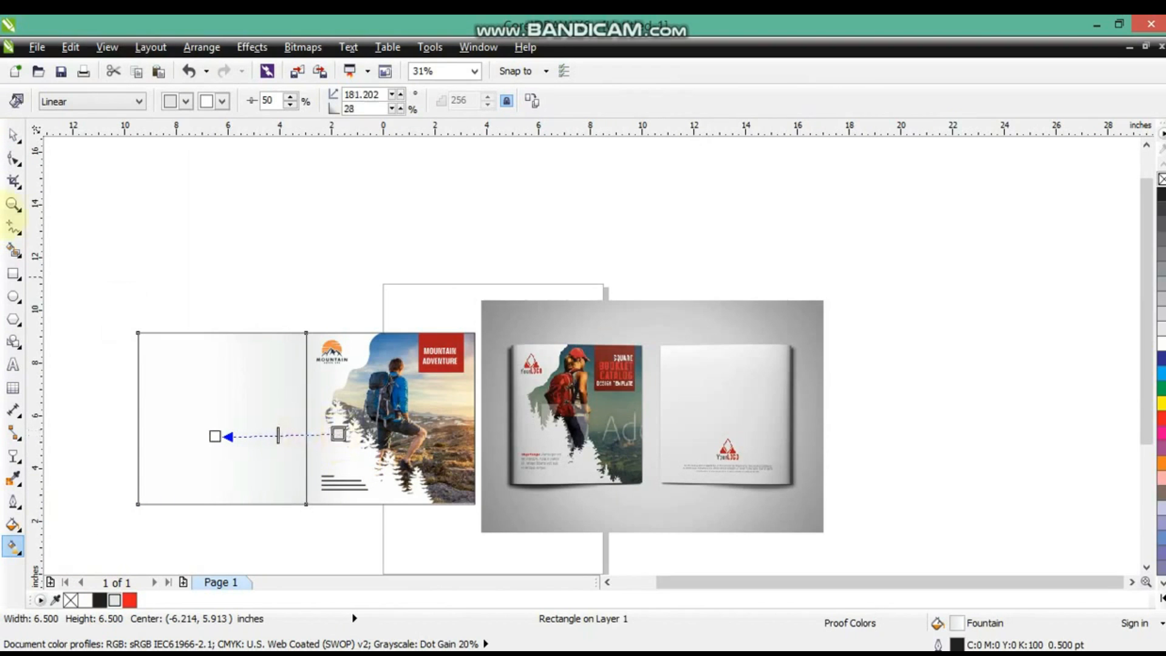
- Copy the mountain logo from the front cover to the lower middle of the back cover
{"action": "left_click_drag", "start_coordinate": [250, 289], "coordinate": [218, 457]}
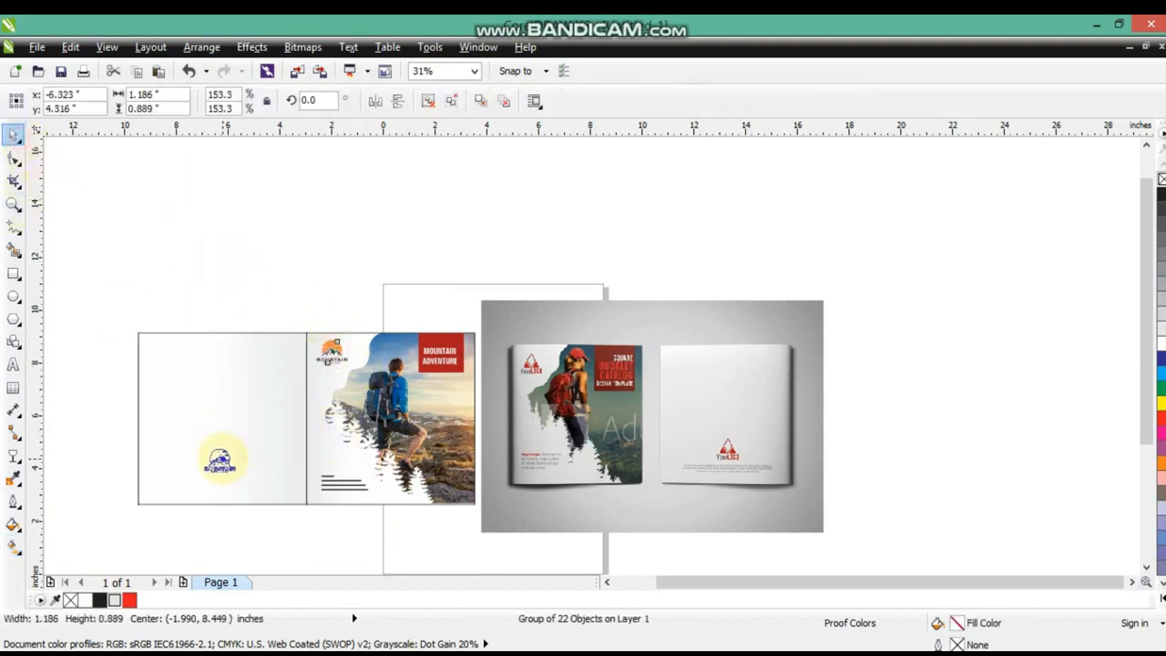
{"action": "left_click", "coordinate": [260, 534]}
{"action": "left_click_drag", "start_coordinate": [114, 294], "coordinate": [502, 532]}
{"action": "key", "text": "shift+F2"}
{"action": "key", "text": "Escape"}
- Copy the ABOUT text below the back cover logo and replace it with two lines for cell number, e-mail address, fax and office address
{"action": "left_click_drag", "start_coordinate": [630, 497], "coordinate": [354, 533]}
{"action": "key", "text": "ctrl+z"}
{"action": "right_click", "coordinate": [355, 532]}
{"action": "left_click", "coordinate": [14, 366]}
{"action": "left_click_drag", "start_coordinate": [432, 554], "coordinate": [327, 521]}
{"action": "key", "text": "Delete"}
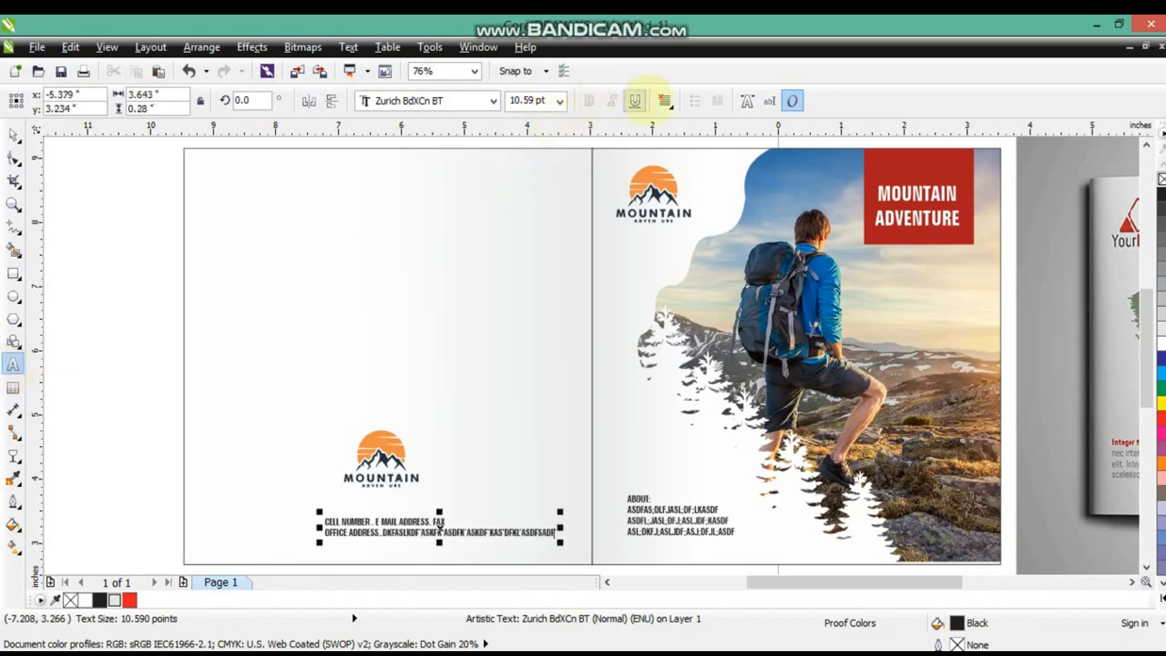
- Centre-align the two contact lines and centre them horizontally under the back cover logo
{"action": "left_click", "coordinate": [666, 101]}
{"action": "left_click", "coordinate": [689, 159]}
{"action": "left_click", "coordinate": [13, 135]}
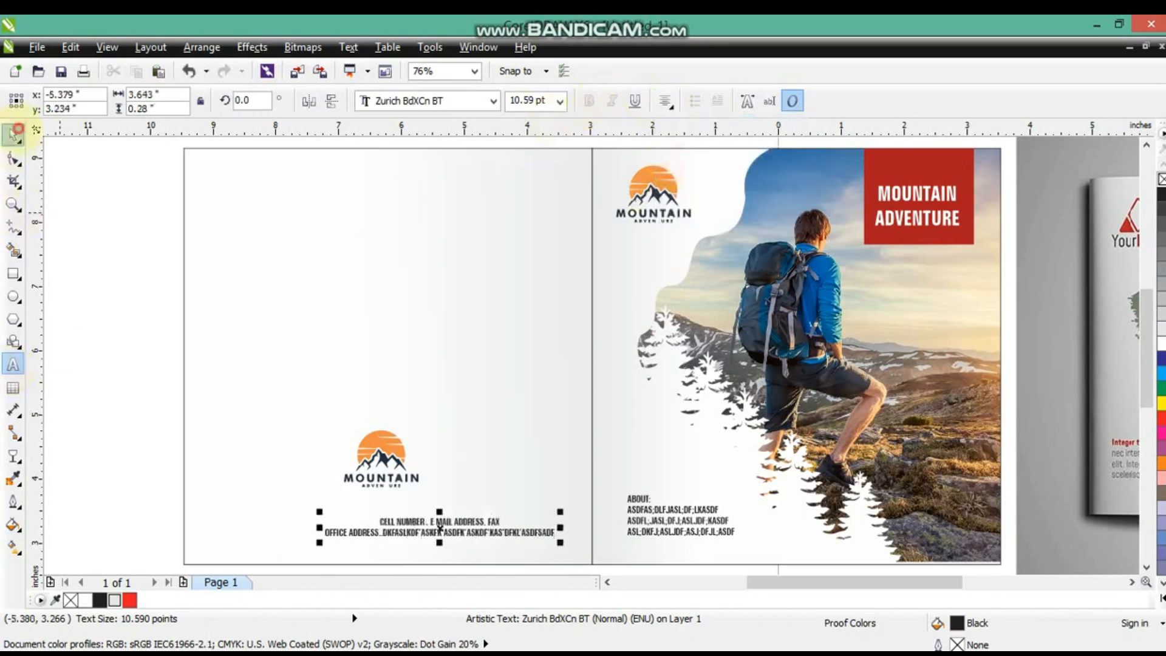
{"action": "left_click", "coordinate": [381, 456], "text": "shift"}
{"action": "key", "text": "c"}
{"action": "left_click", "coordinate": [146, 460]}
{"action": "left_click", "coordinate": [492, 479]}
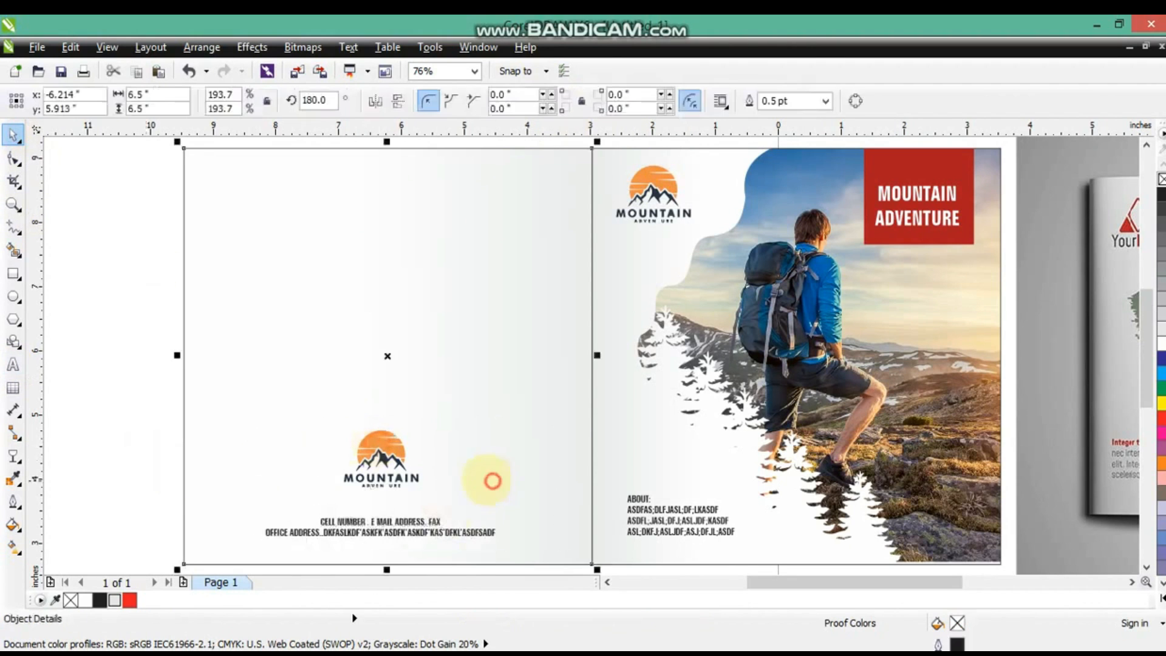
- Examine the finished front and back cover together in a full-screen preview
{"action": "scroll", "coordinate": [461, 323], "scroll_direction": "down", "scroll_amount": 3}
{"action": "left_click_drag", "start_coordinate": [260, 248], "coordinate": [694, 512]}
{"action": "key", "text": "shift+F2"}
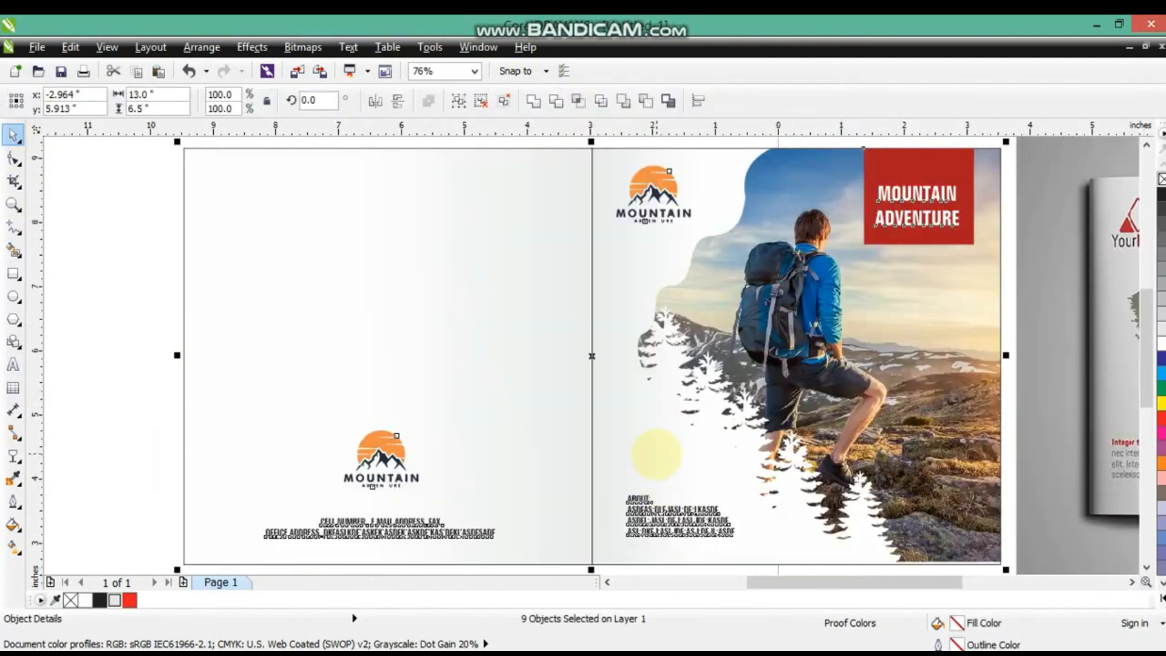
{"action": "key", "text": "F9"}
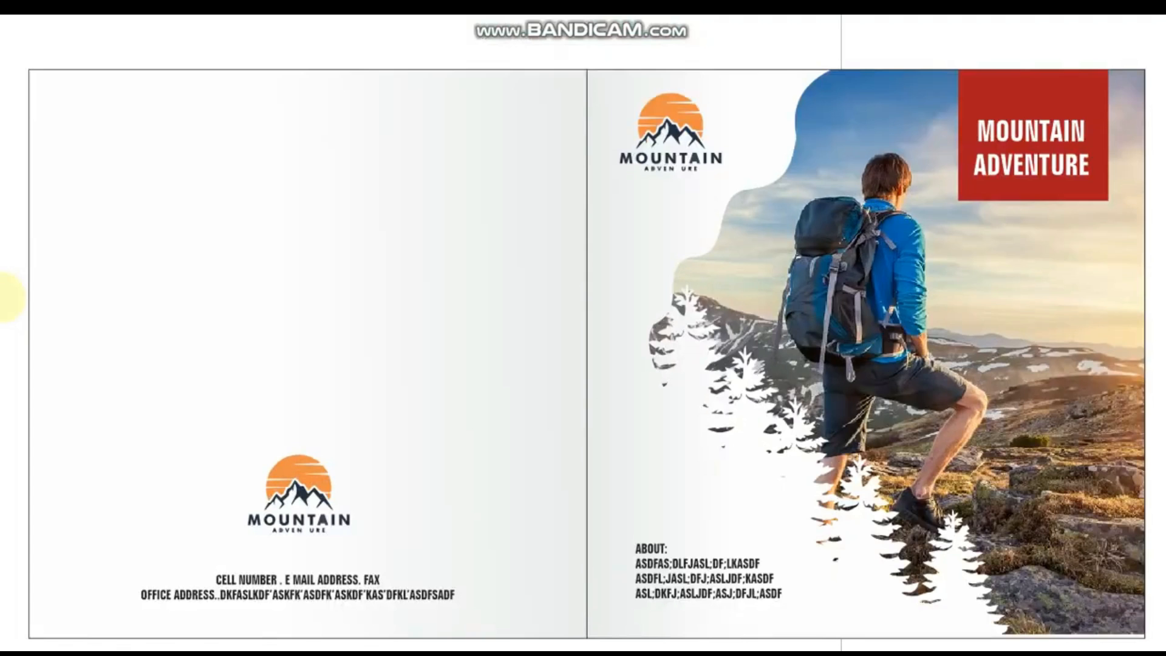
{"action": "left_click", "coordinate": [339, 294]}
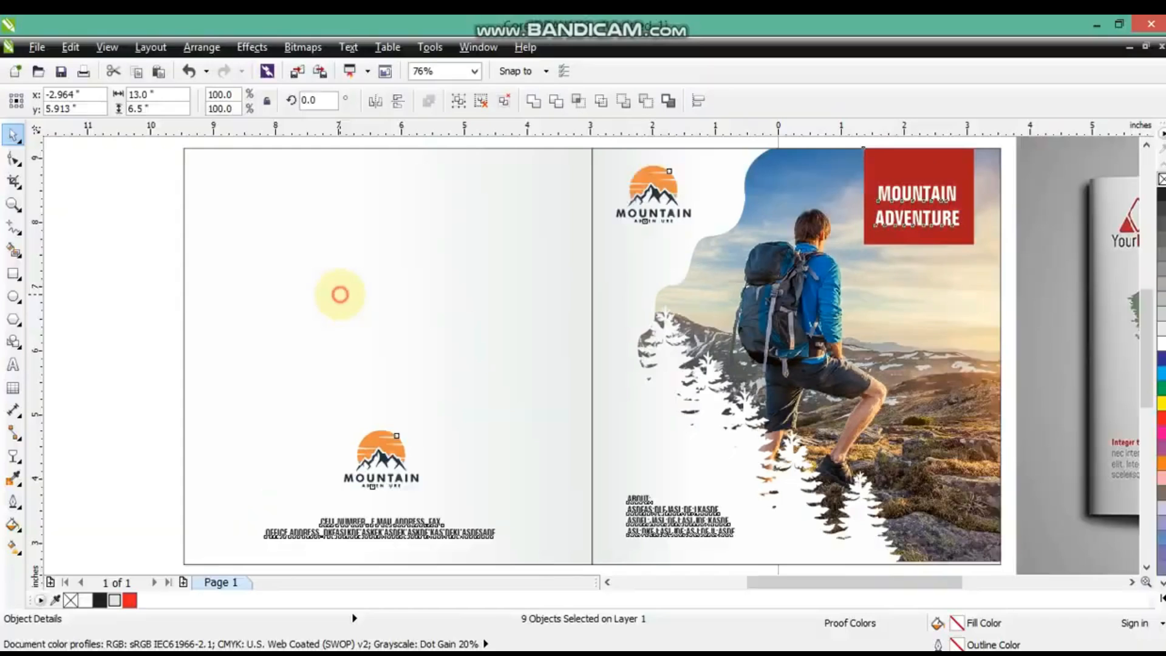
{"action": "key", "text": "alt+Tab"}
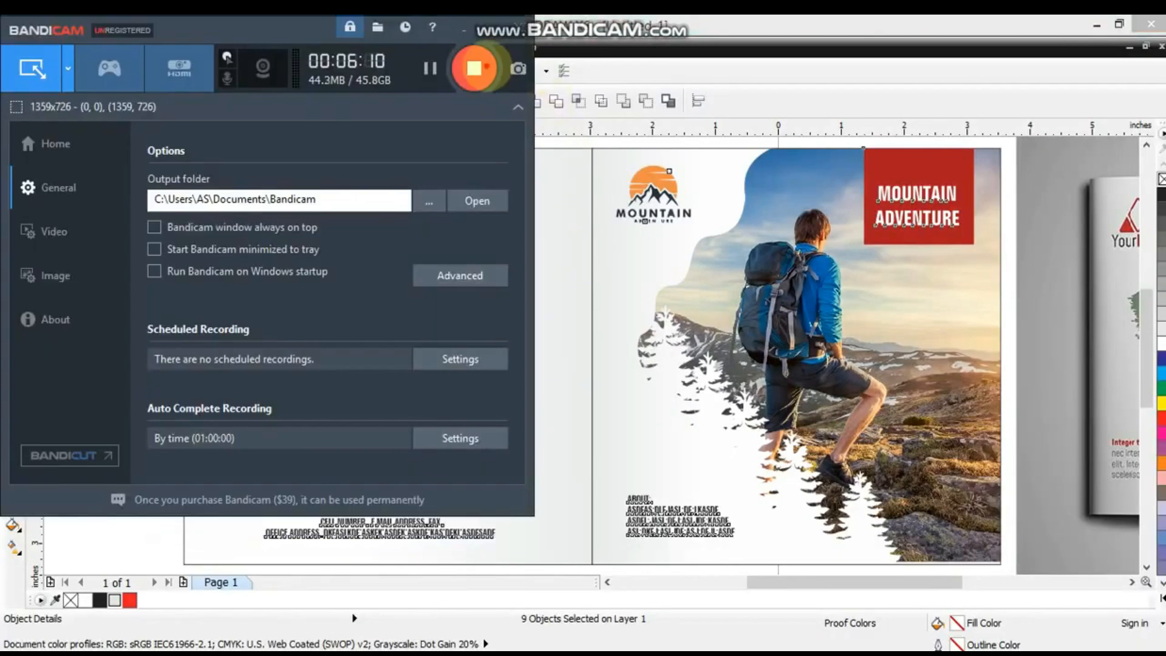